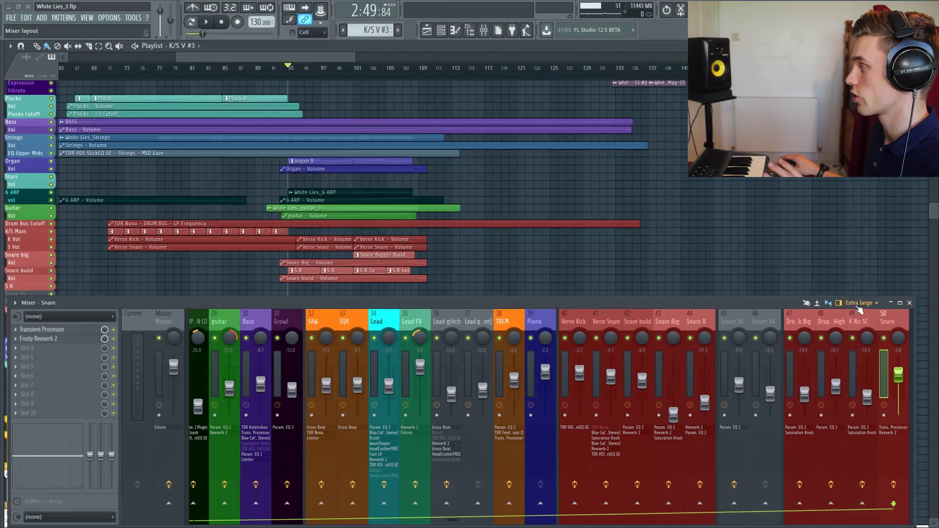
# - Cycle the mixer through the compact, Wide and Extra large layouts and scroll across its tracks
pyautogui.click(860, 302)
pyautogui.click(861, 367)
pyautogui.click(872, 304)
pyautogui.click(868, 336)
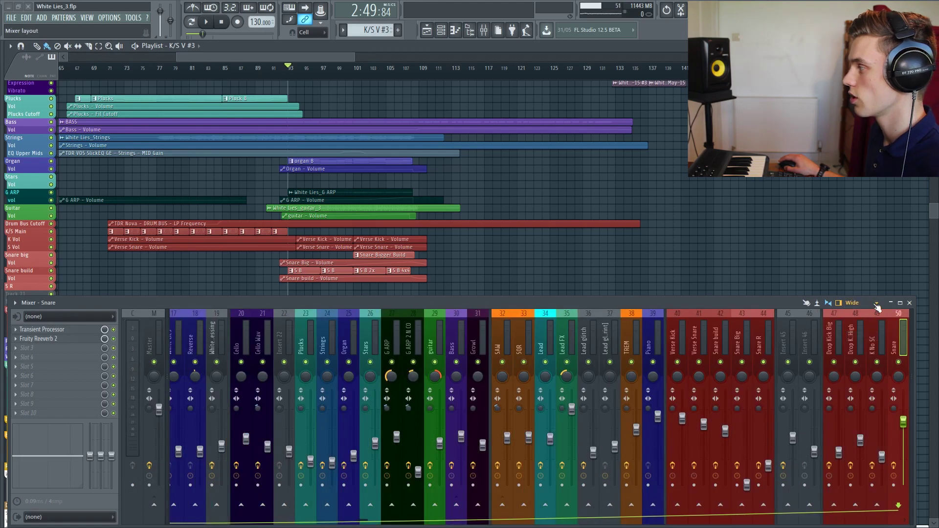
pyautogui.click(873, 304)
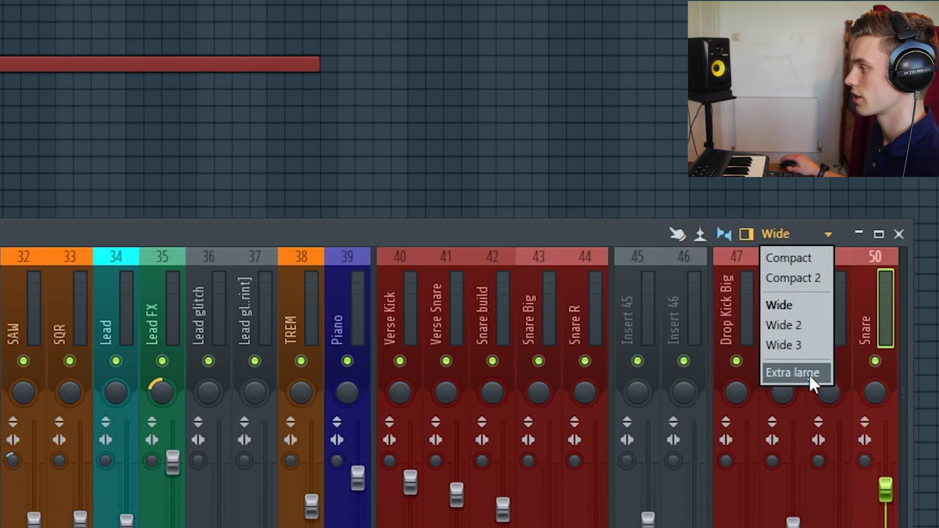
pyautogui.click(808, 374)
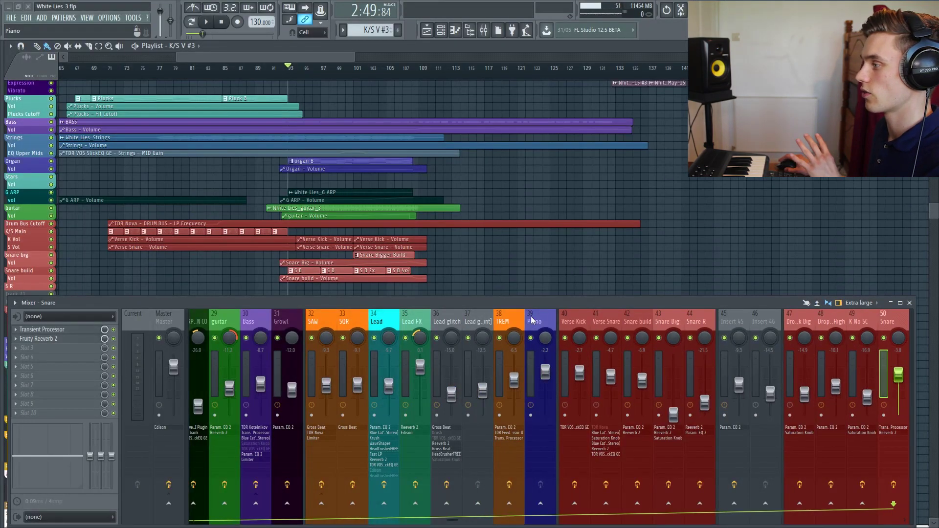
pyautogui.hscroll(6, 530, 316)
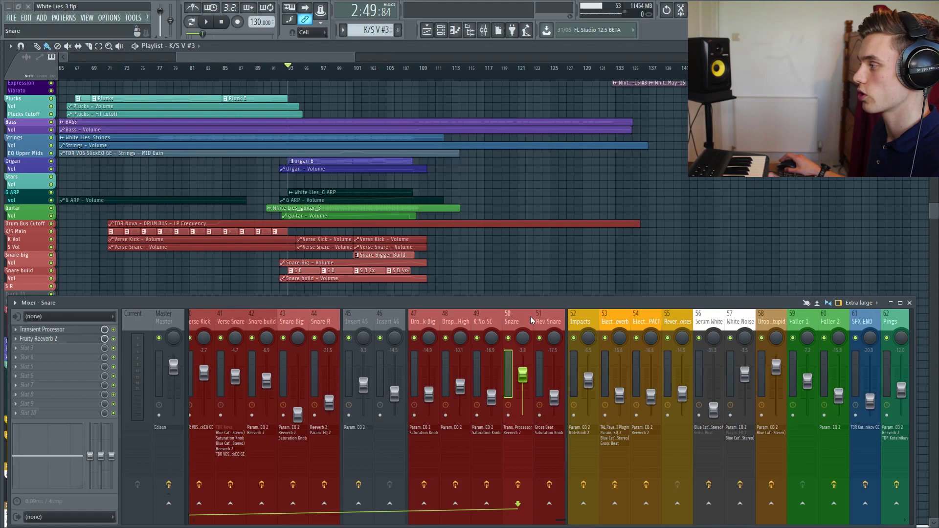
pyautogui.hscroll(-6, 530, 315)
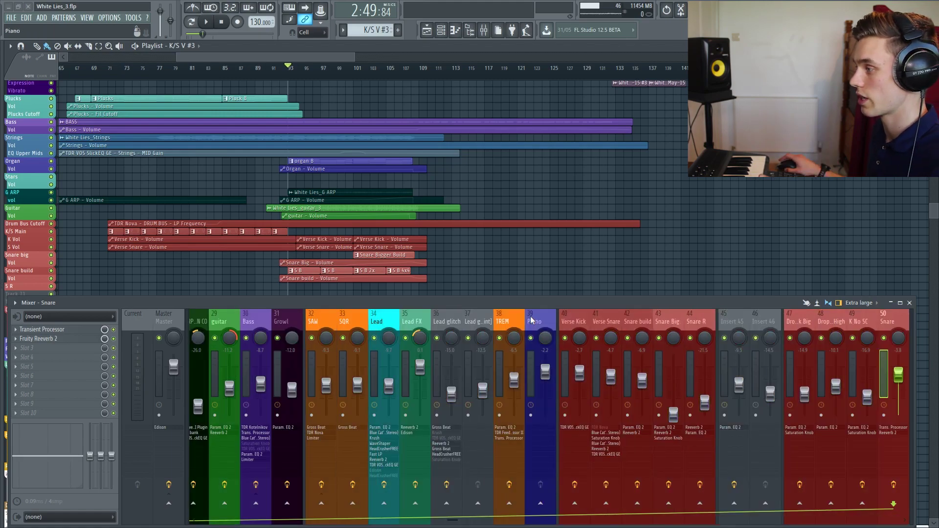
pyautogui.hscroll(-6, 530, 316)
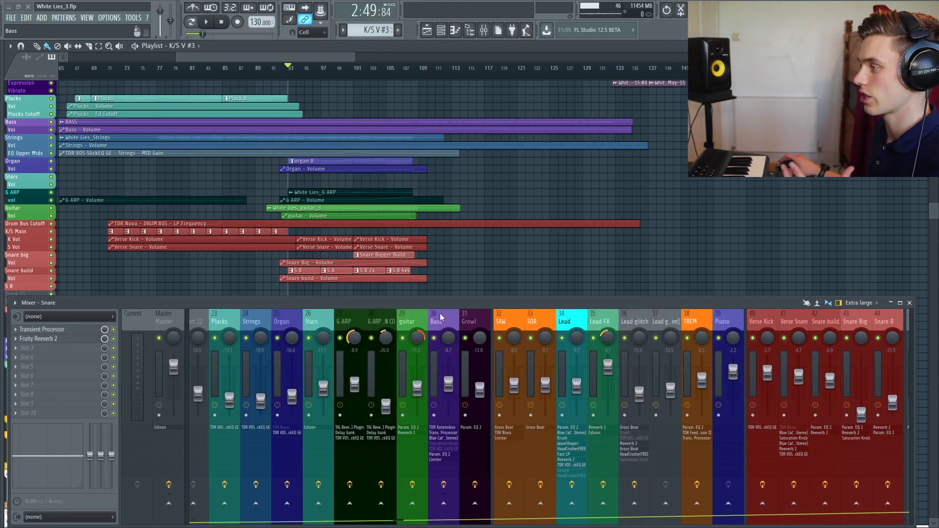
pyautogui.hscroll(-6, 440, 317)
pyautogui.hscroll(6, 440, 317)
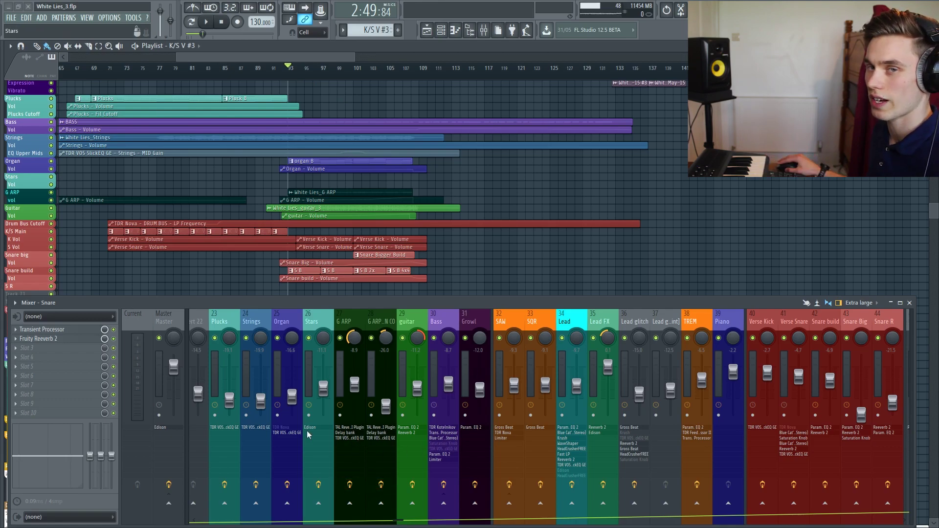
# - During playback, pull the guitar Parametric EQ 2's second band into a dip, close the effects, then stop
pyautogui.press('space')
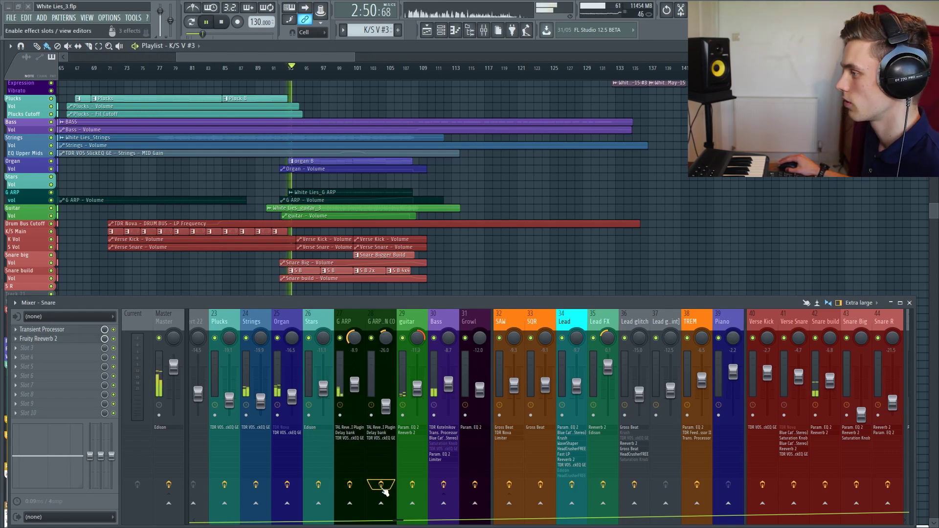
pyautogui.click(353, 491)
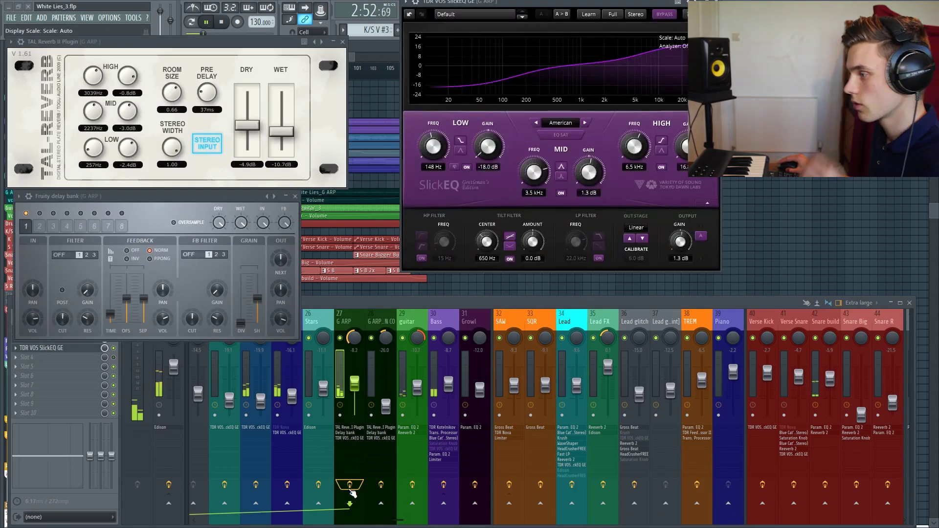
pyautogui.click(413, 486)
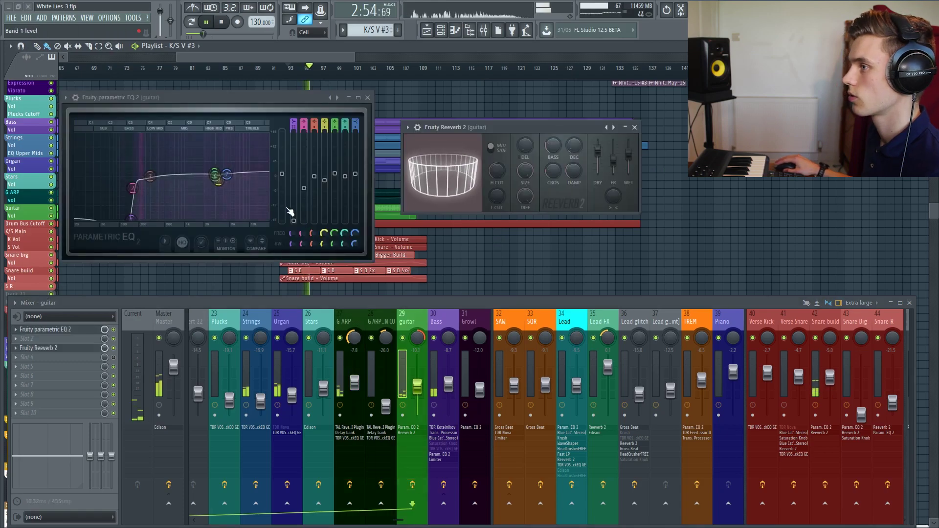
pyautogui.moveTo(147, 194); pyautogui.dragTo(157, 177)
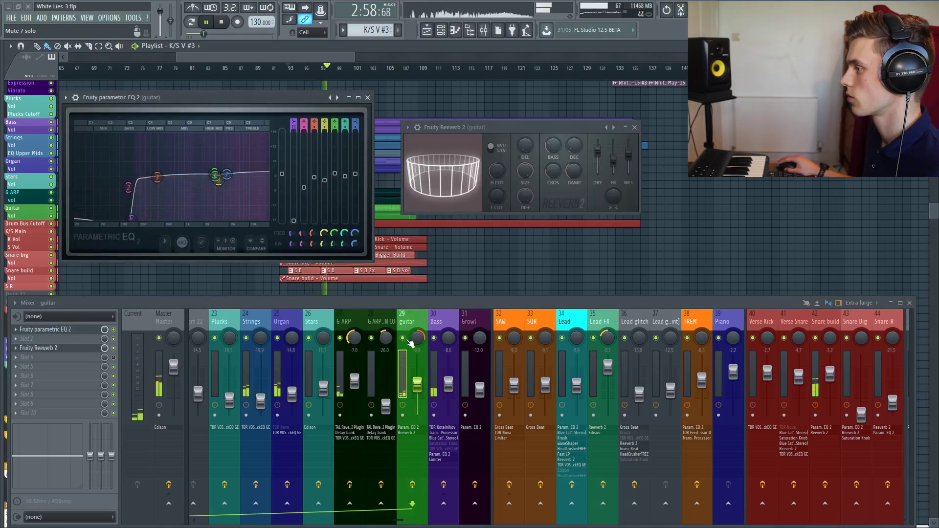
pyautogui.click(419, 489)
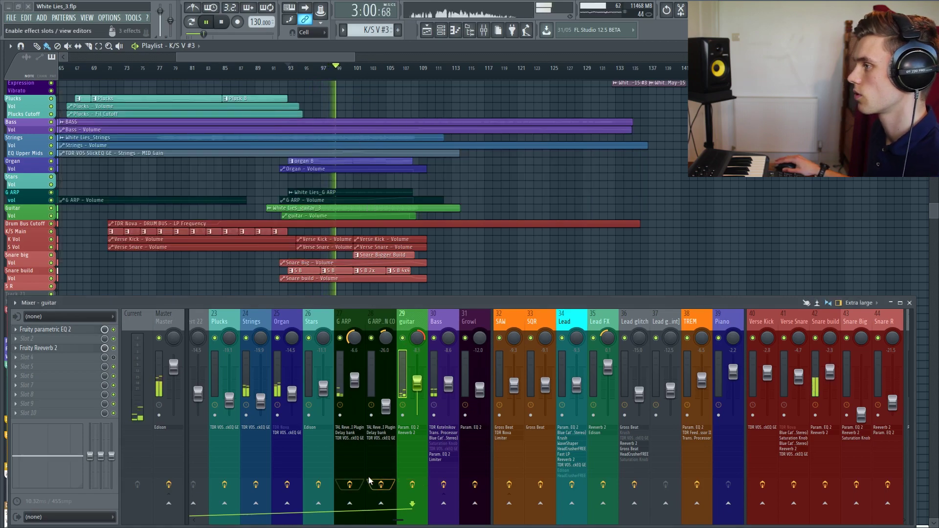
pyautogui.press('space')
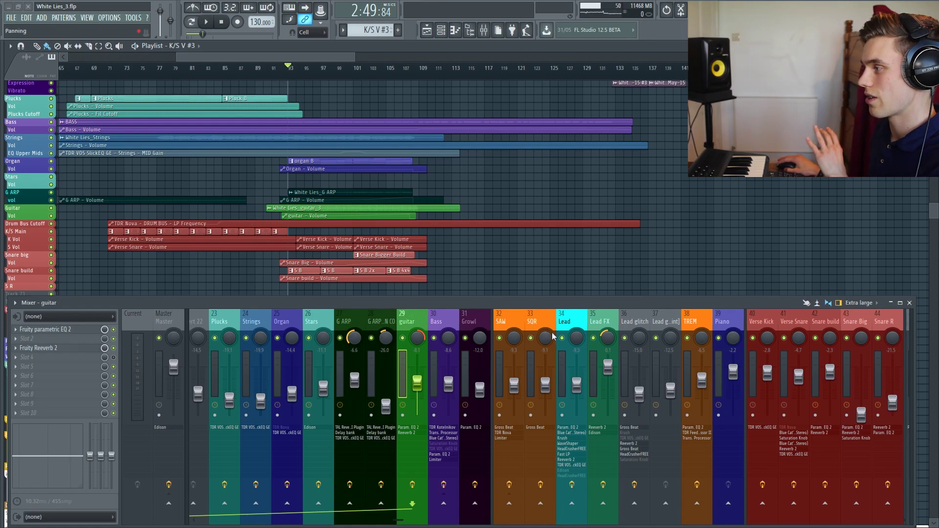
pyautogui.click(856, 303)
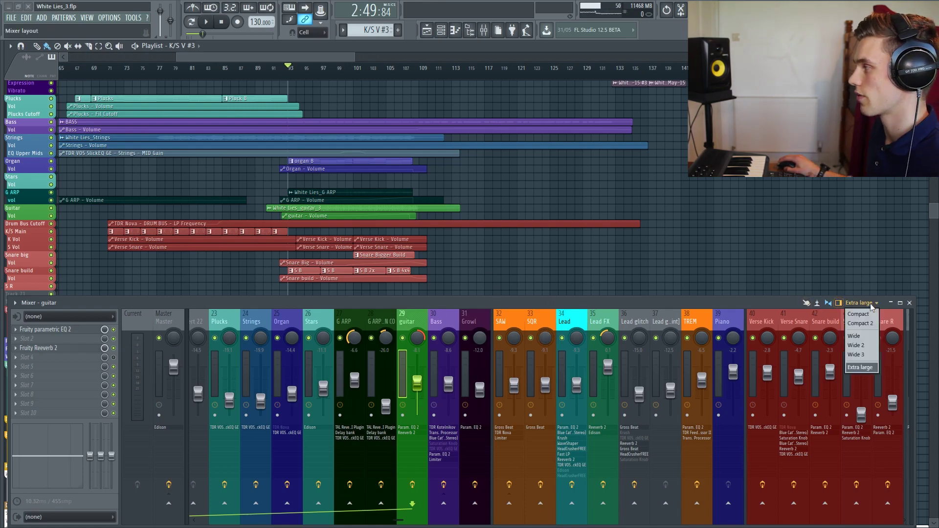
pyautogui.click(855, 316)
pyautogui.scroll(5, 468, 325)
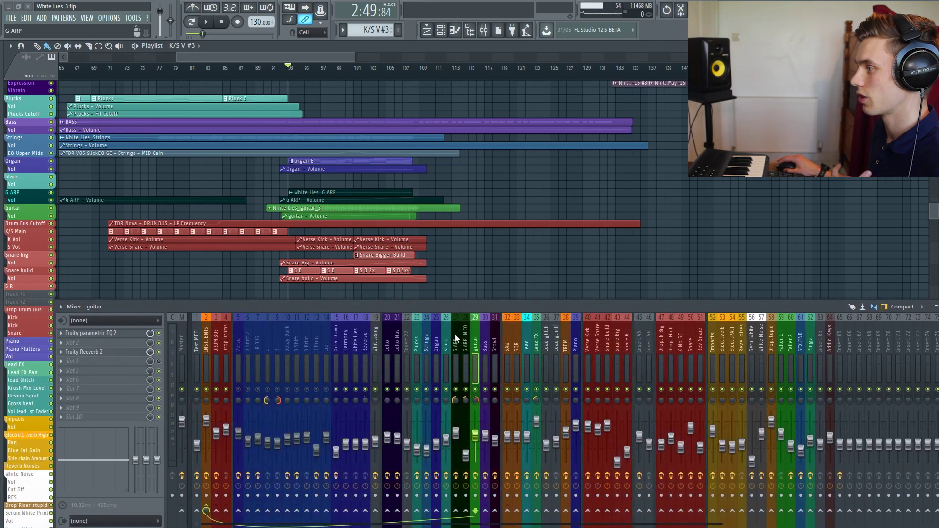
pyautogui.moveTo(476, 305); pyautogui.dragTo(429, 301)
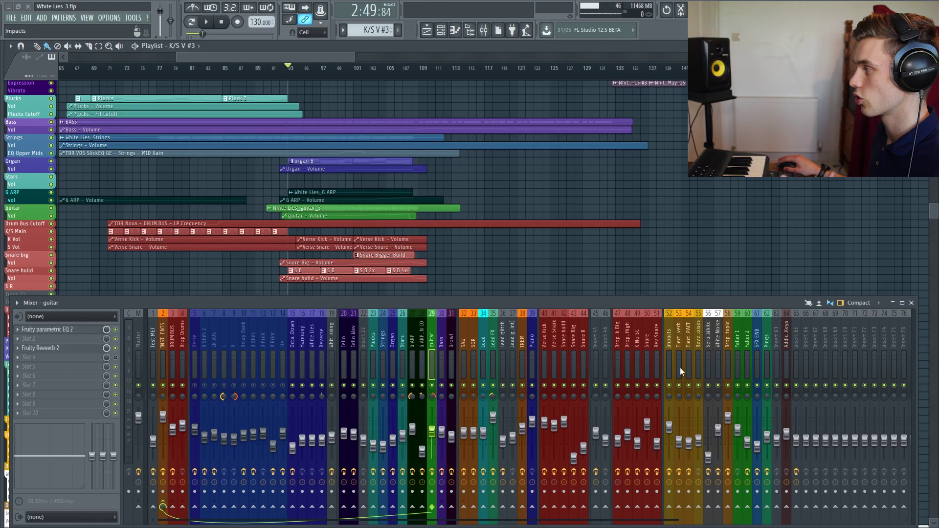
pyautogui.click(868, 369)
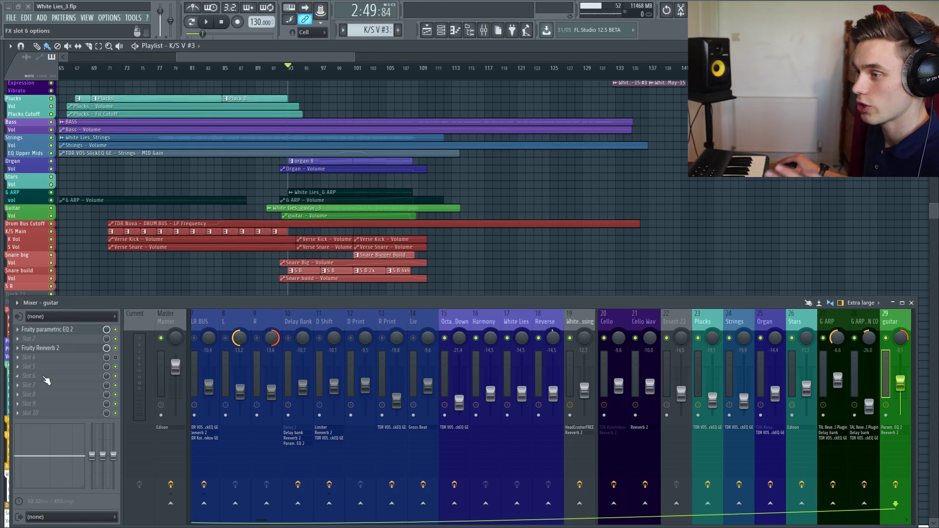
# - Check the mixer options menu, then drag the mixer window down and to the right
pyautogui.click(17, 307)
pyautogui.moveTo(53, 293)
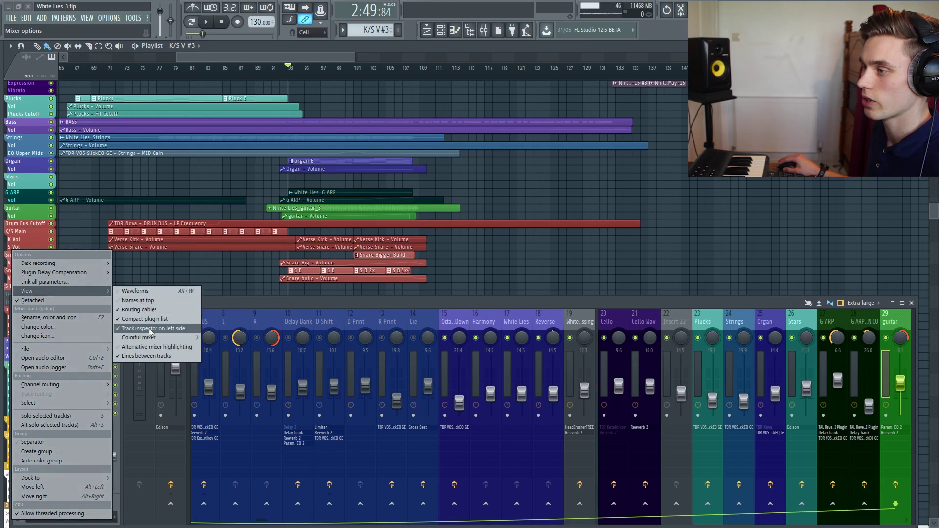
pyautogui.click(217, 307)
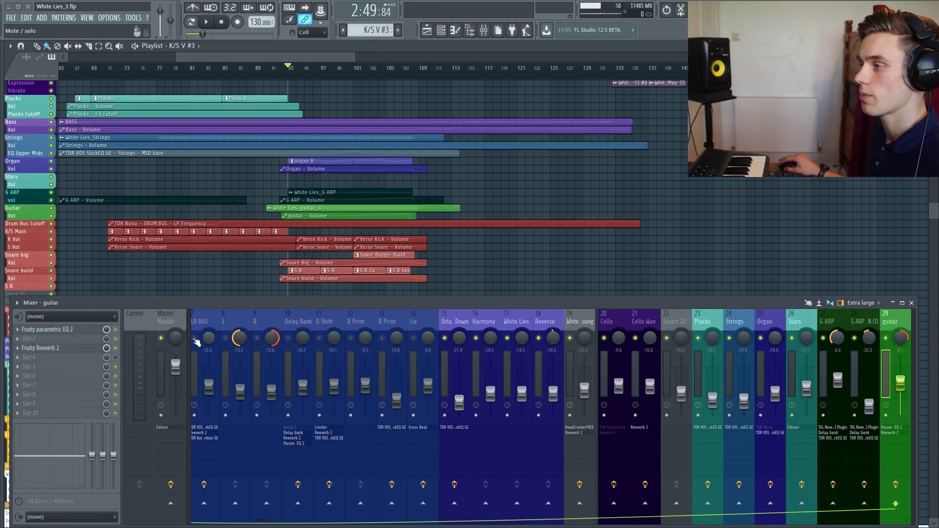
pyautogui.moveTo(195, 304); pyautogui.dragTo(257, 312)
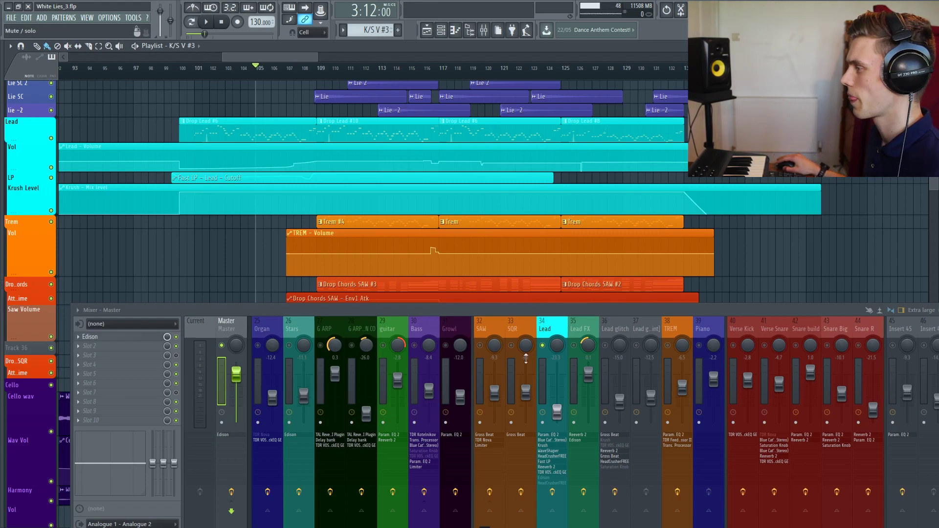
# - Open the Lead channel's Serum synth from the Channel rack and shift it right
pyautogui.click(442, 29)
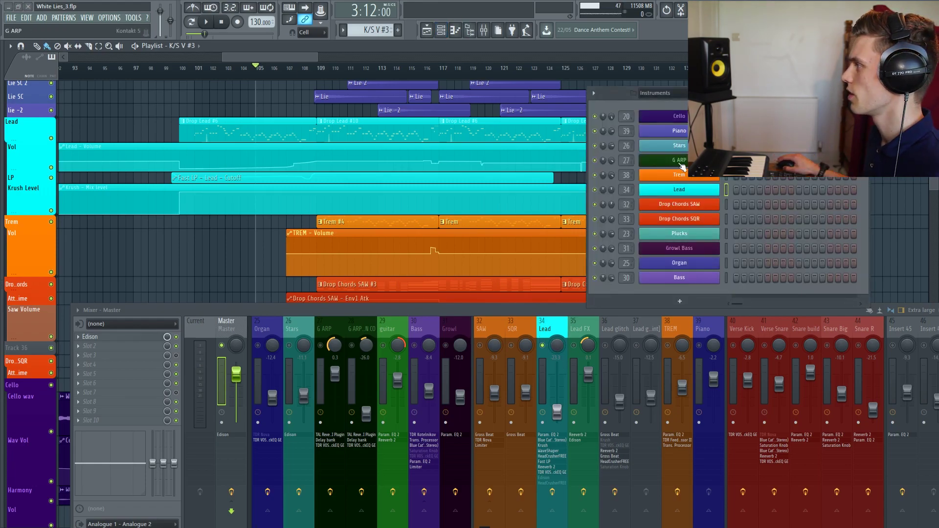
pyautogui.click(690, 194)
pyautogui.moveTo(588, 128); pyautogui.dragTo(674, 126)
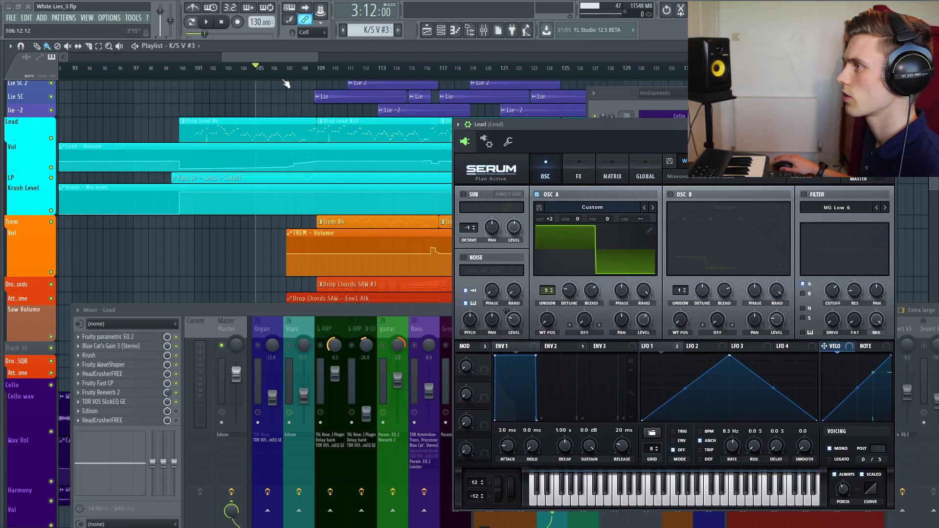
# - Audition the White Lies Lead patch, reposition Serum and bring up its Save Preset dialog
pyautogui.press('space')
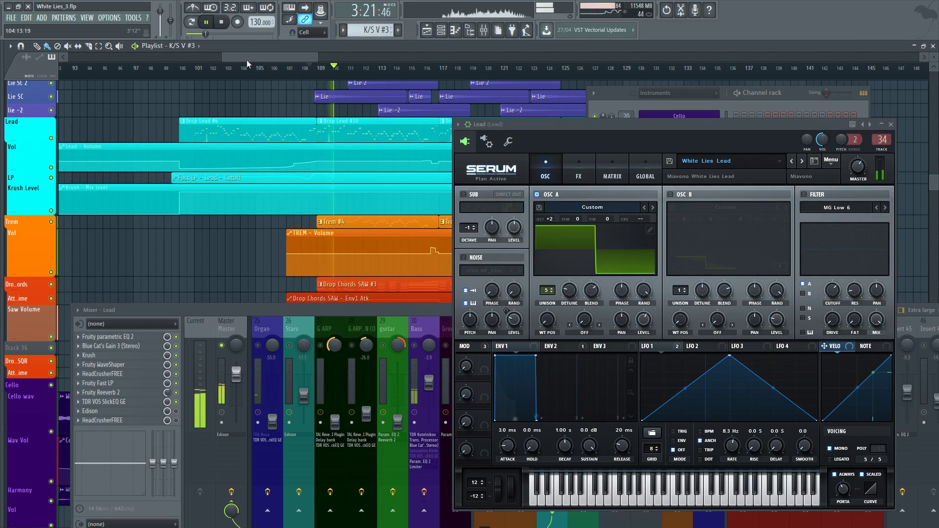
pyautogui.press('space')
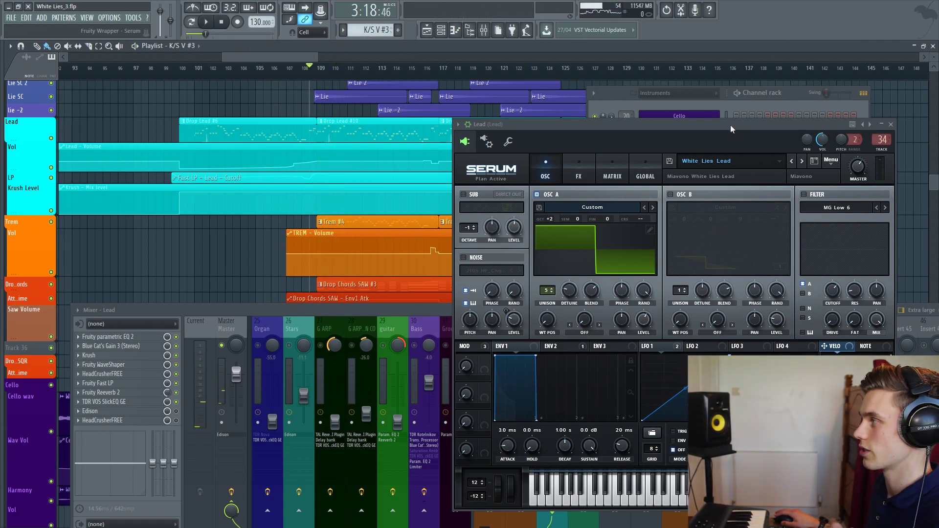
pyautogui.moveTo(730, 125); pyautogui.dragTo(733, 109)
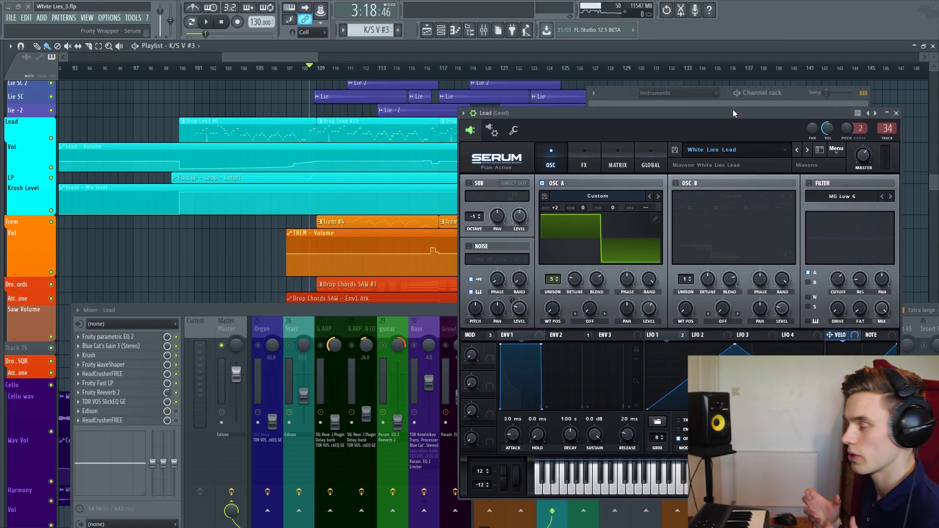
pyautogui.moveTo(727, 113)
pyautogui.mouseDown()
pyautogui.moveTo(723, 122)
pyautogui.moveTo(728, 107)
pyautogui.mouseUp()
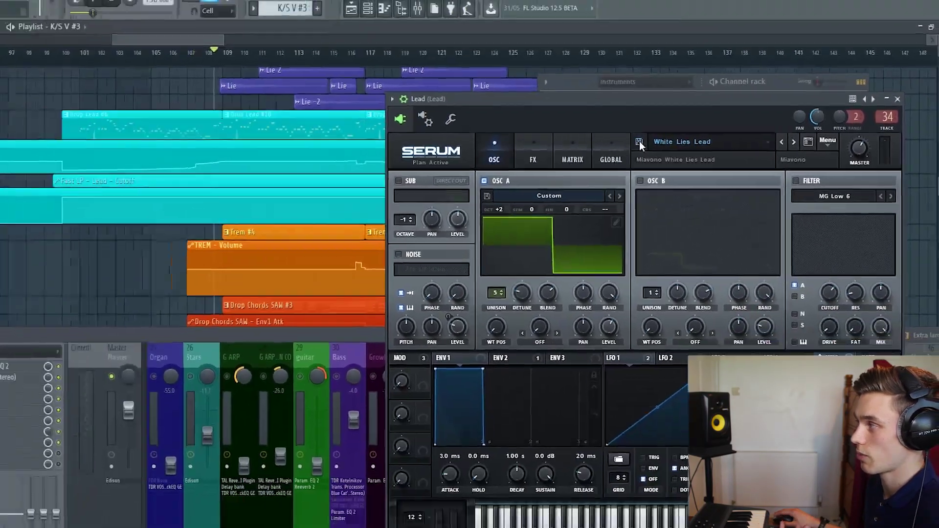
pyautogui.click(516, 130)
# - Dismiss Serum's own save dialog and move the Serum window to the upper left
pyautogui.click(931, 110)
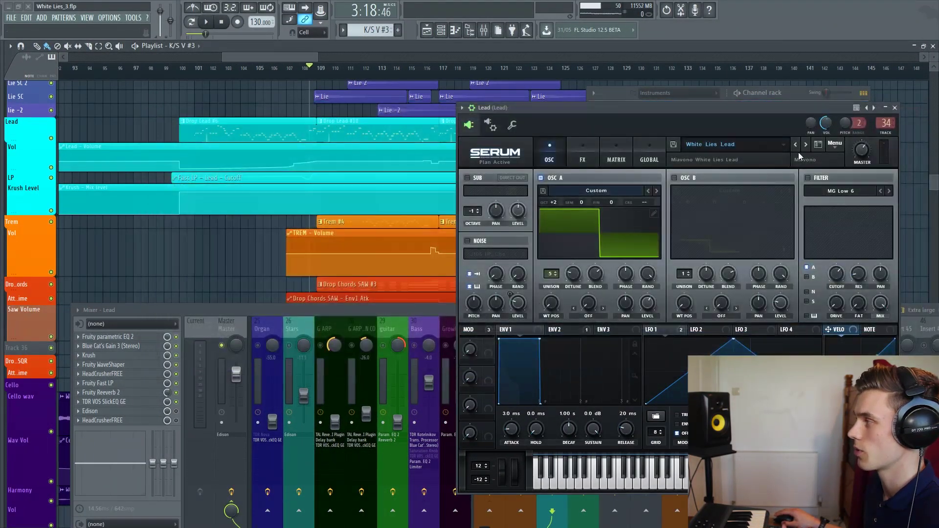
pyautogui.moveTo(597, 105); pyautogui.dragTo(577, 138)
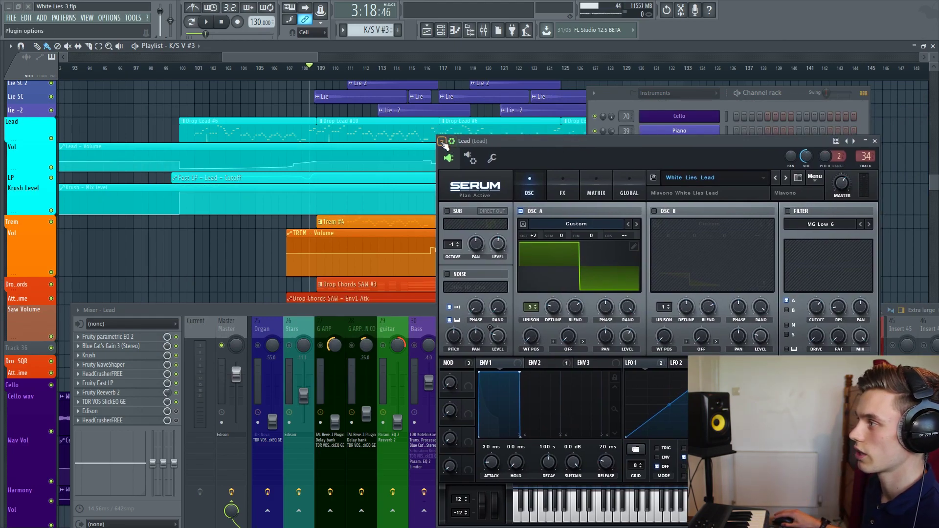
pyautogui.moveTo(446, 145); pyautogui.dragTo(241, 116)
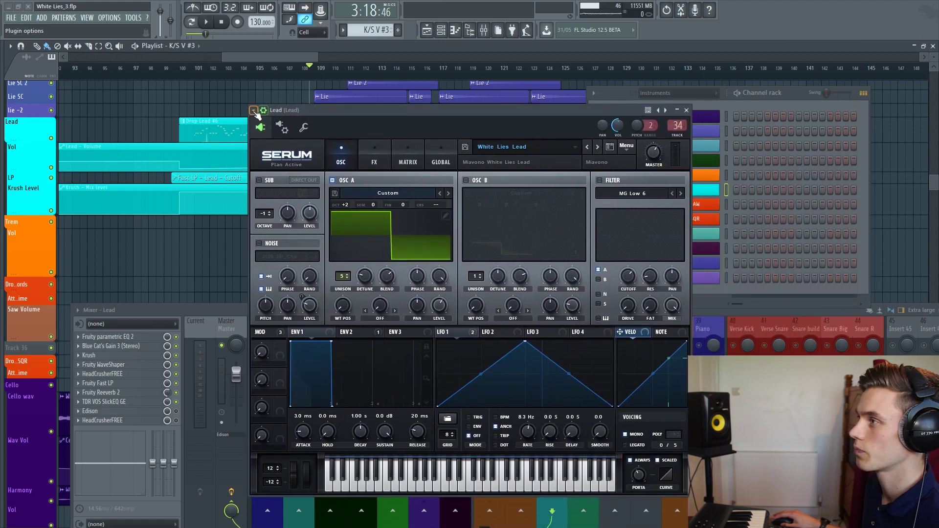
# - Save the patch from the wrapper menu as a preset named Lead and close Serum
pyautogui.click(254, 111)
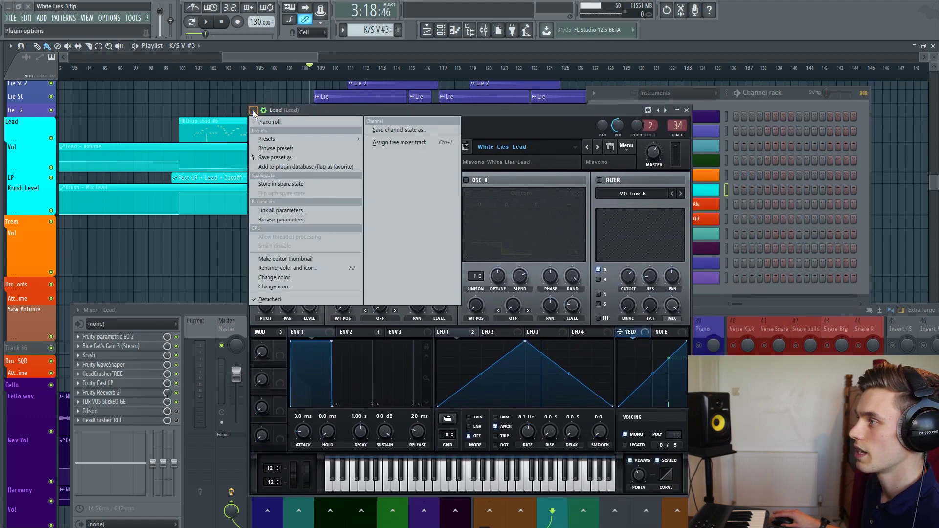
pyautogui.click(282, 159)
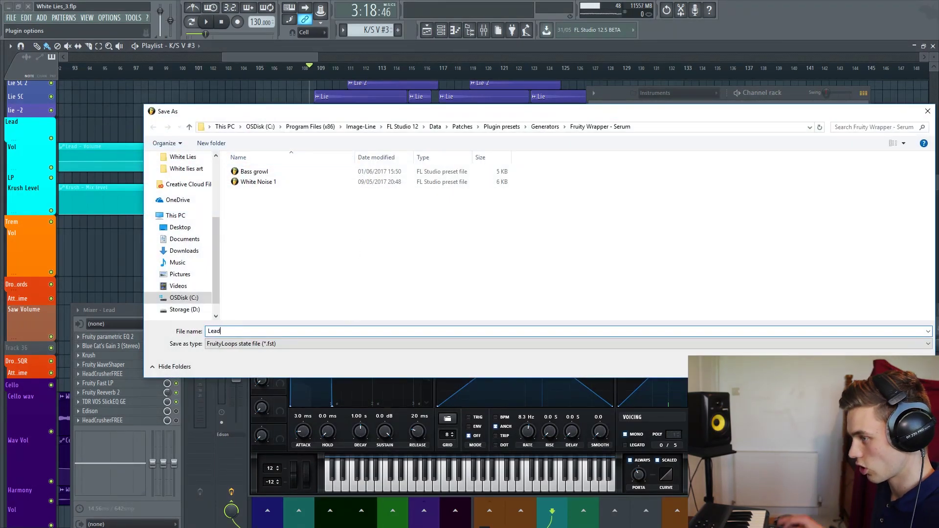
pyautogui.press('Return')
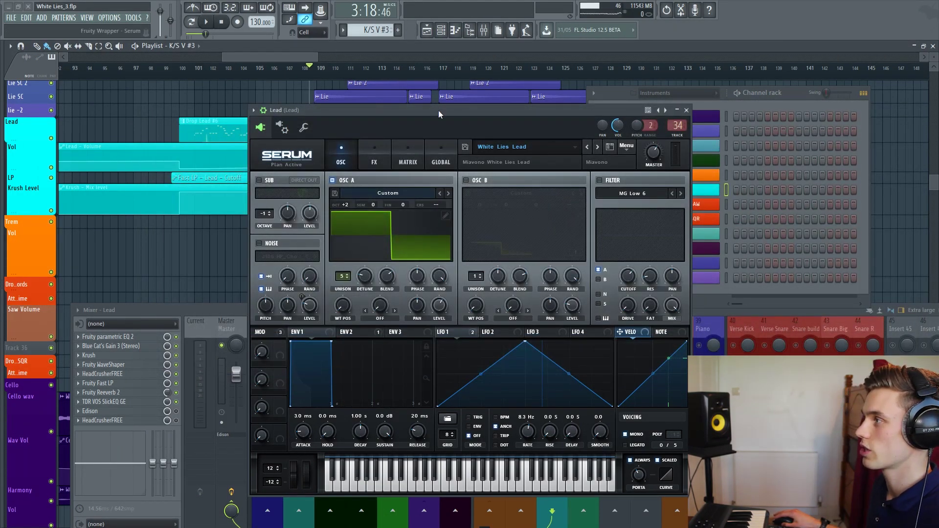
pyautogui.moveTo(439, 111); pyautogui.dragTo(423, 131)
pyautogui.click(670, 133)
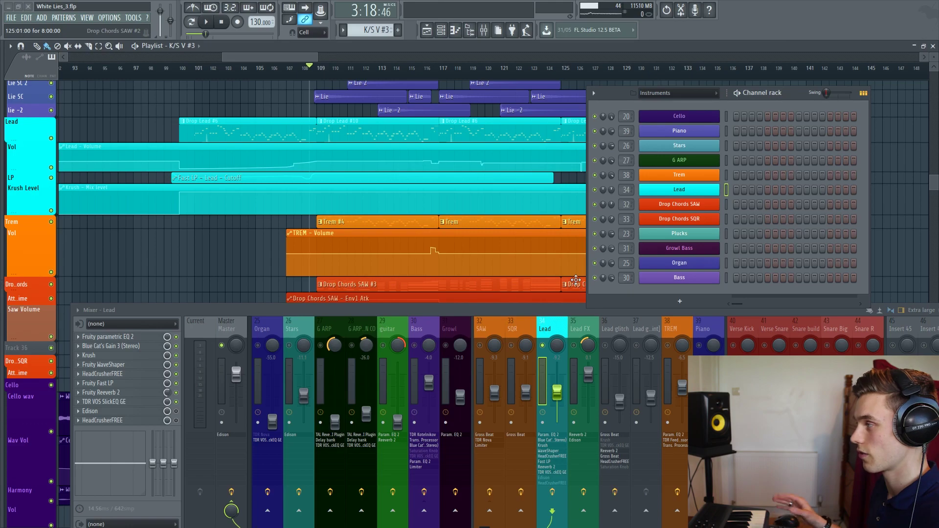
# - Zoom the playlist and place the song position around bar 94
pyautogui.scroll(-8, 304, 146)
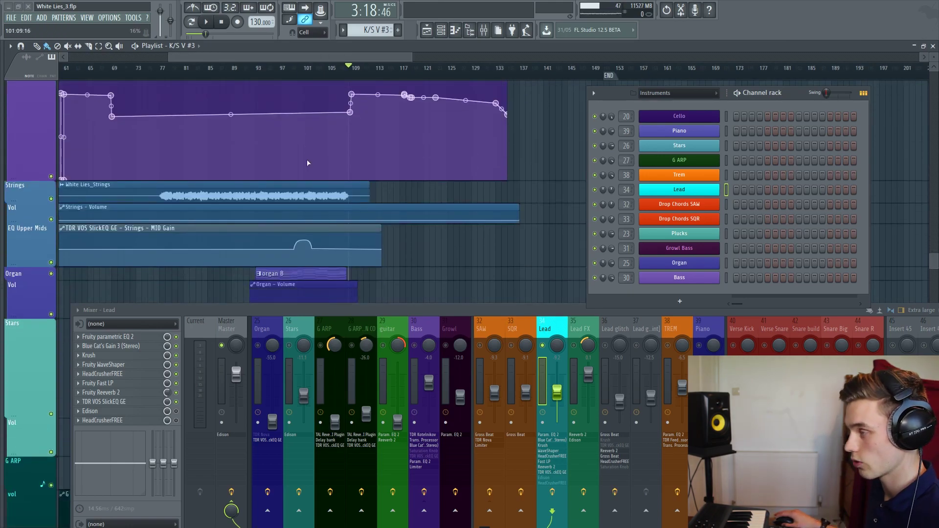
pyautogui.scroll(5, 307, 163)
pyautogui.scroll(3, 300, 162)
pyautogui.click(262, 69)
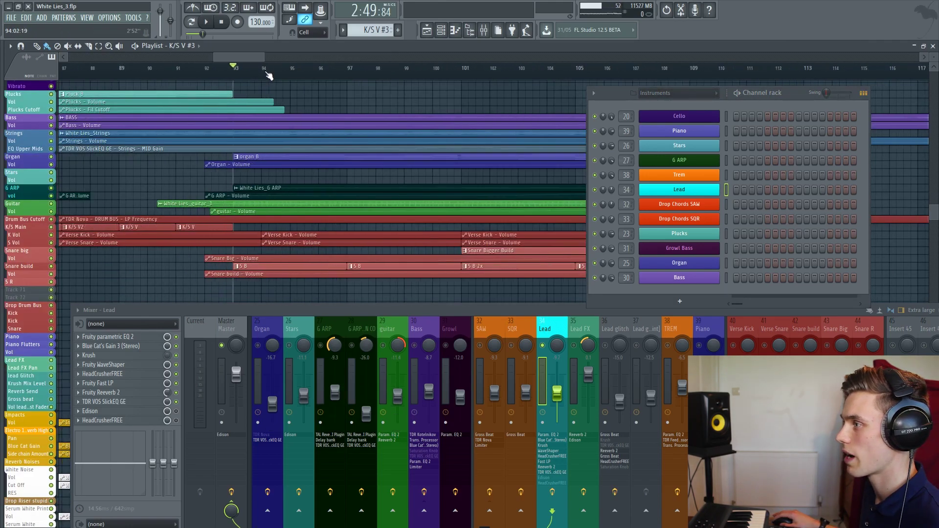
pyautogui.click(268, 72)
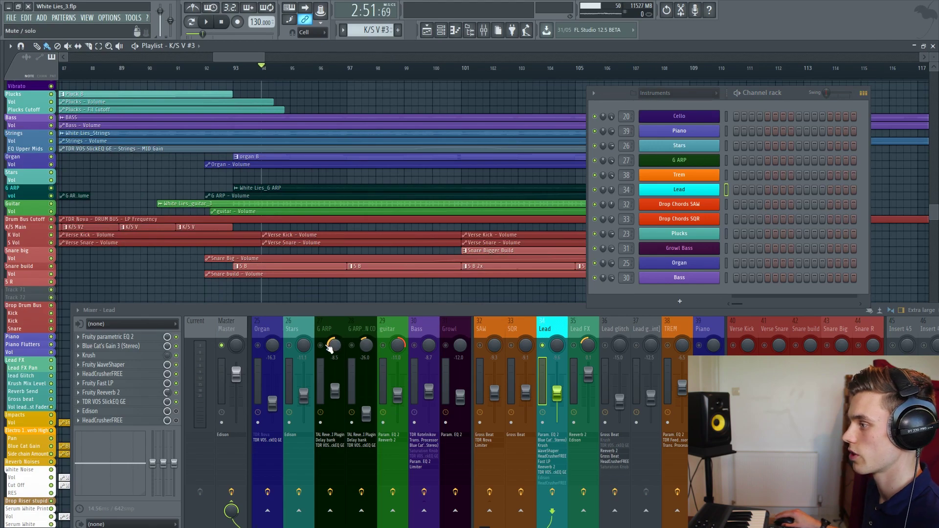
# - Select the G ARP mixer insert and preview the section twice
pyautogui.click(329, 347)
pyautogui.moveTo(352, 314); pyautogui.dragTo(380, 320)
pyautogui.press('space')
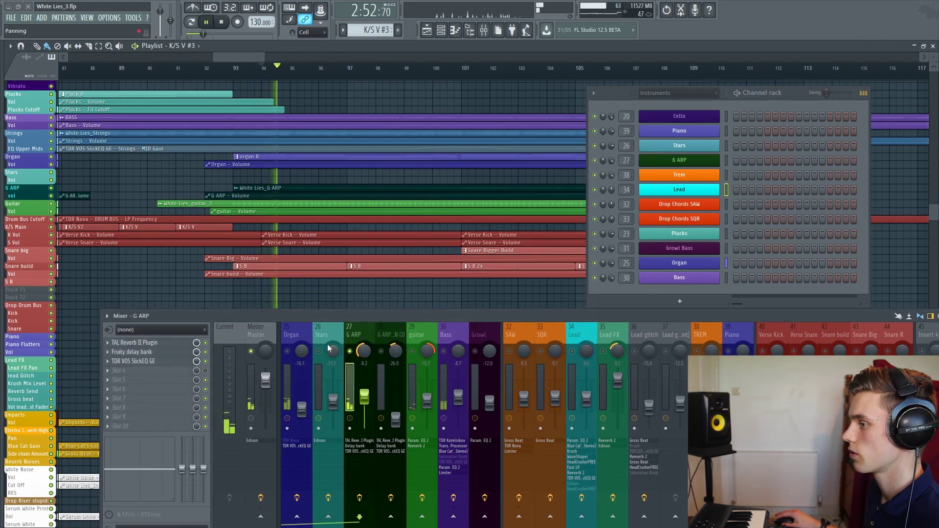
pyautogui.press('space')
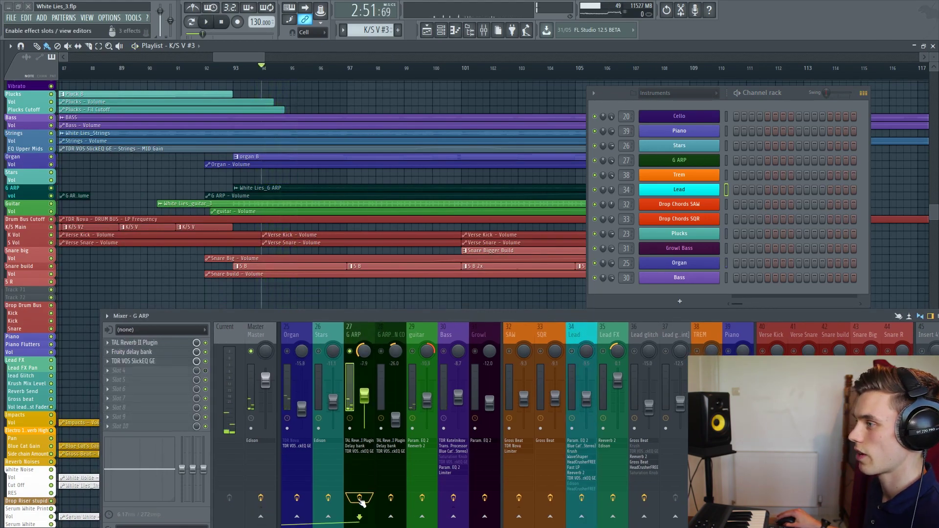
pyautogui.press('space')
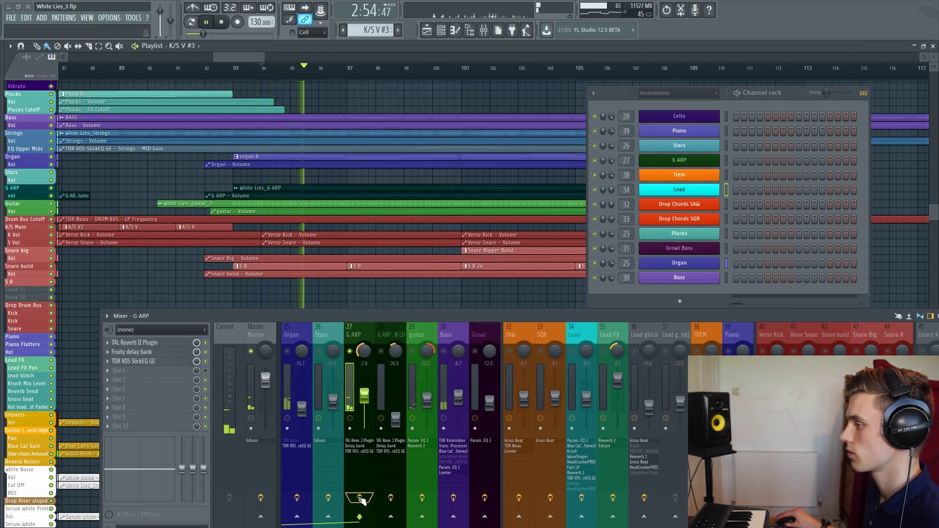
pyautogui.press('space')
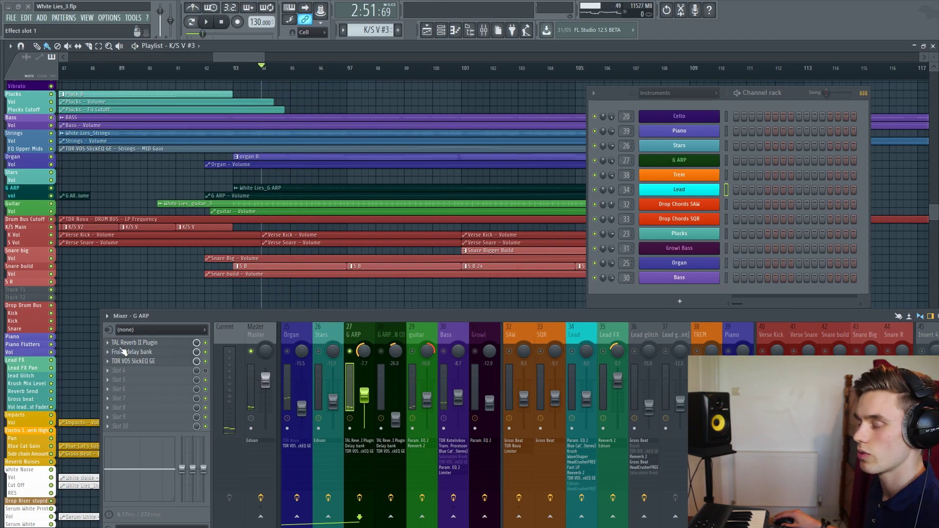
# - Open G ARP's TAL Reverb II, look at its wrapper options, then close the plugin window
pyautogui.click(125, 347)
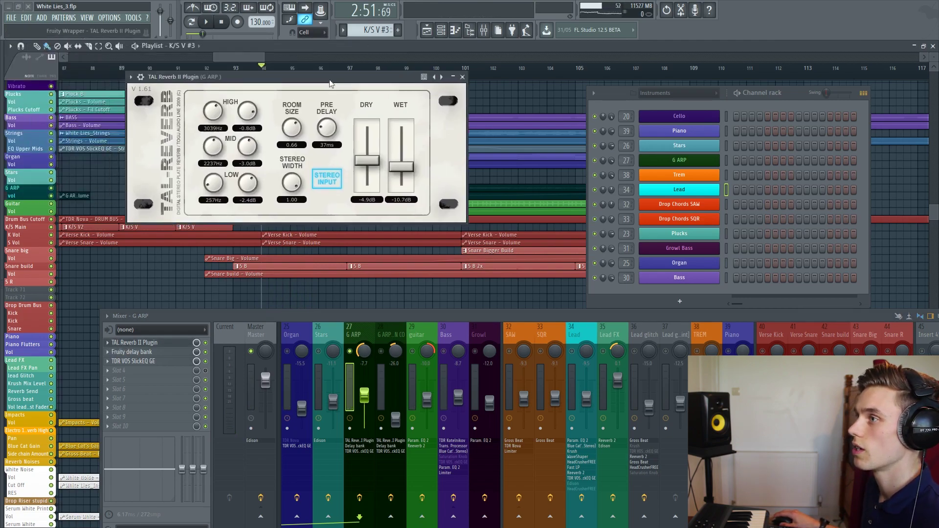
pyautogui.click(136, 78)
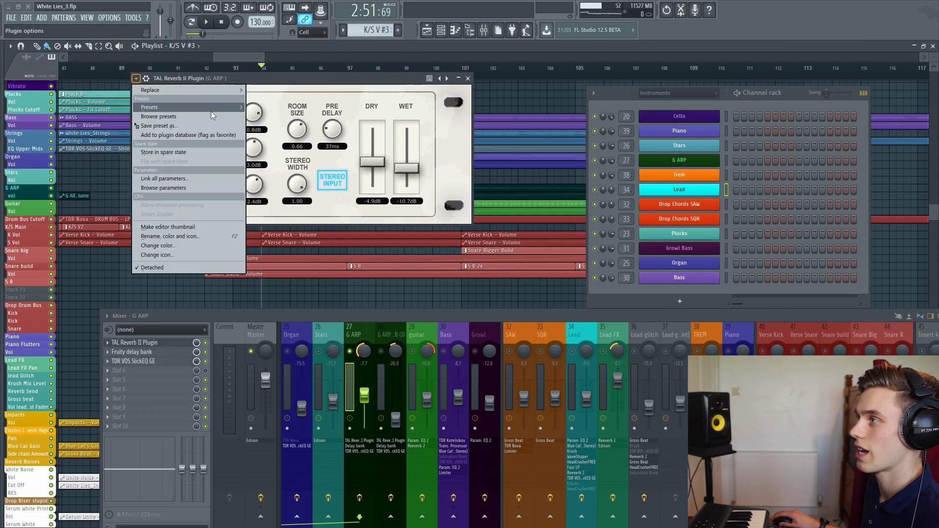
pyautogui.click(343, 78)
pyautogui.click(468, 80)
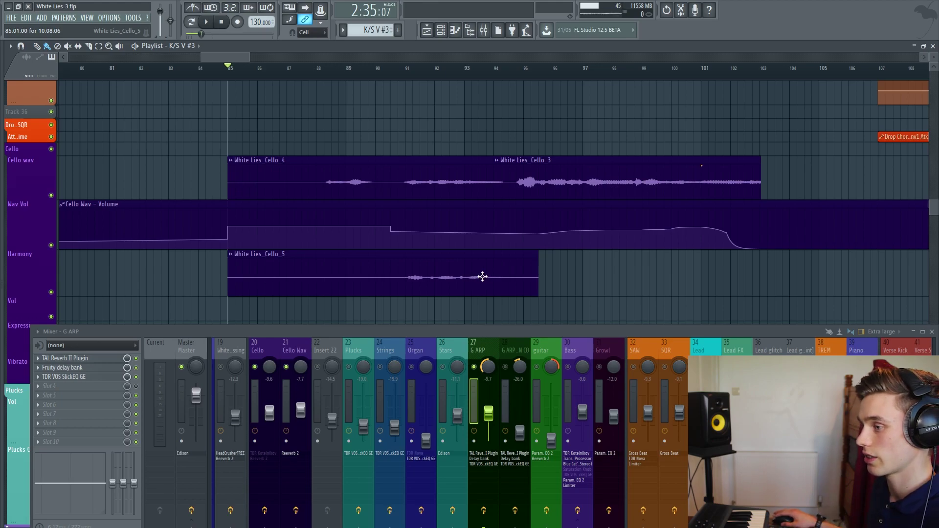
pyautogui.click(317, 69)
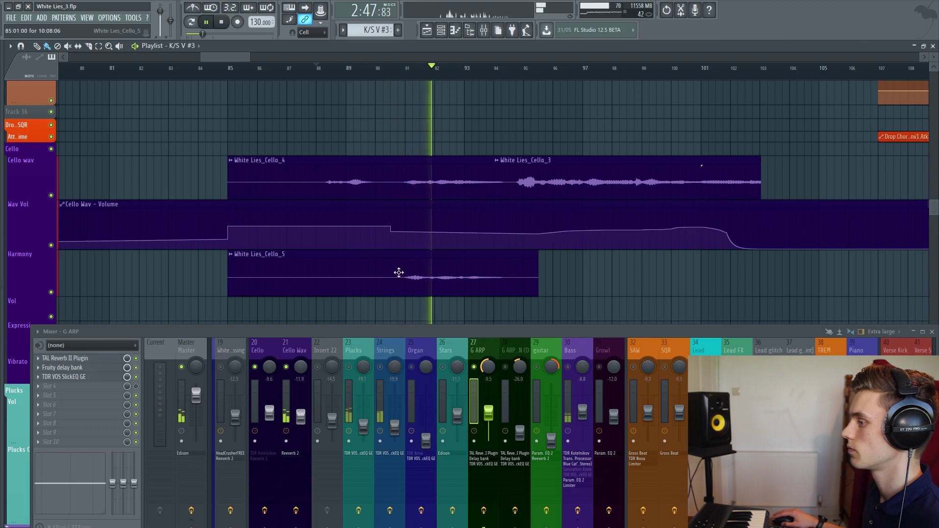
pyautogui.moveTo(327, 331)
pyautogui.mouseDown()
pyautogui.moveTo(319, 298)
pyautogui.moveTo(321, 318)
pyautogui.mouseUp()
pyautogui.scroll(-2, 382, 244)
# - Stop playback and check the White Lies_Cello_4 clip's settings
pyautogui.press('space')
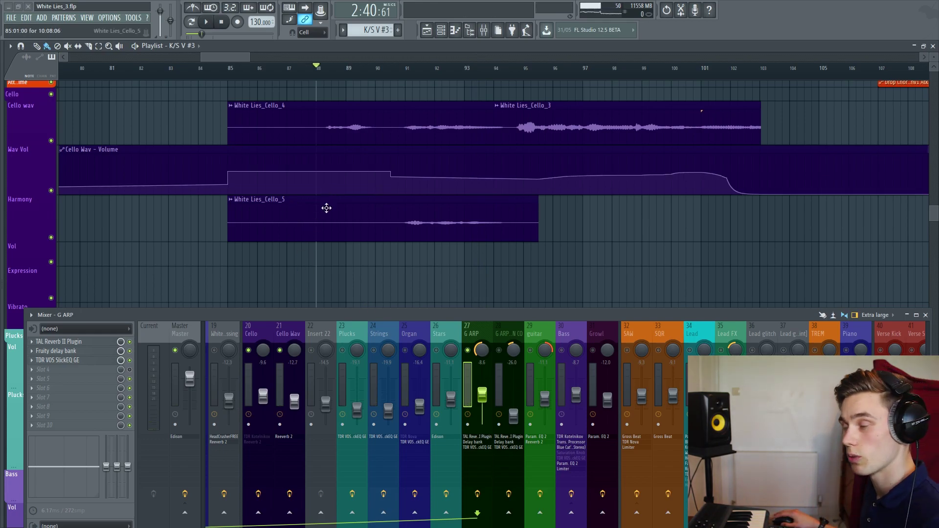
pyautogui.rightClick(287, 330)
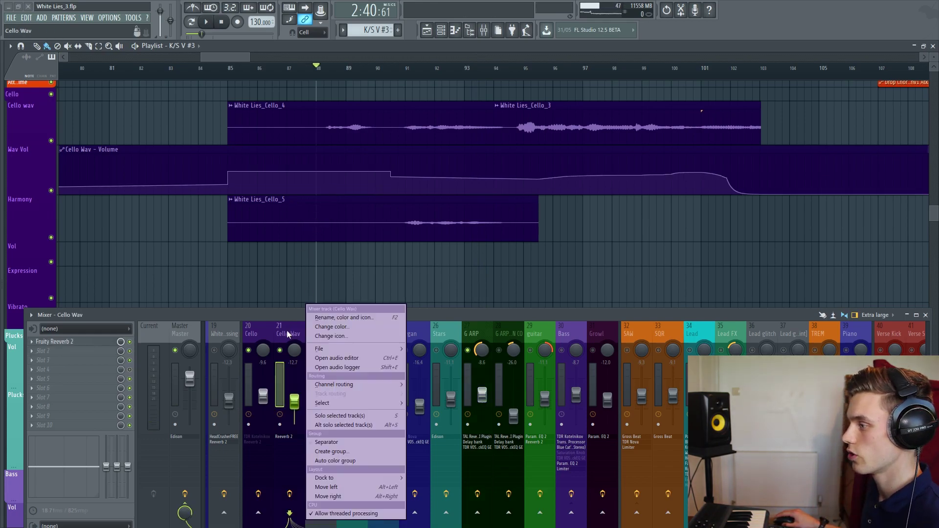
pyautogui.moveTo(289, 314); pyautogui.dragTo(274, 282)
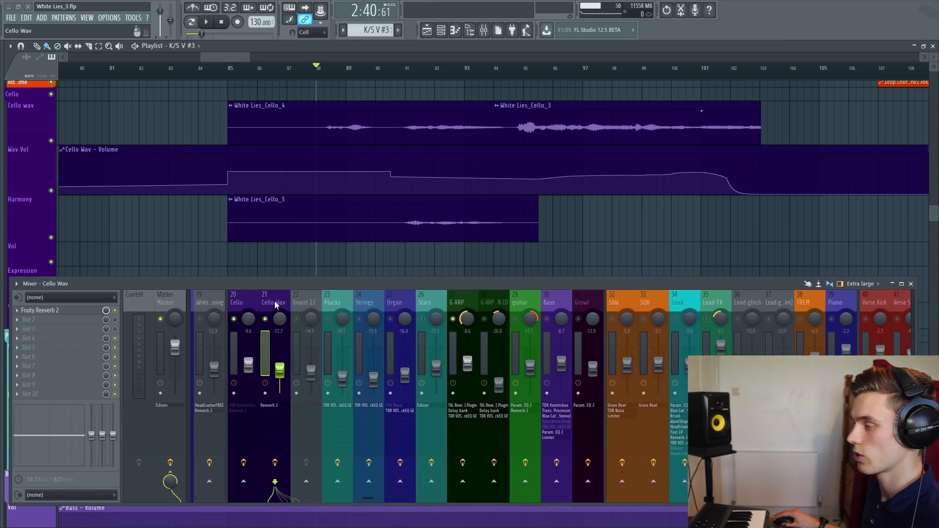
pyautogui.doubleClick(319, 118)
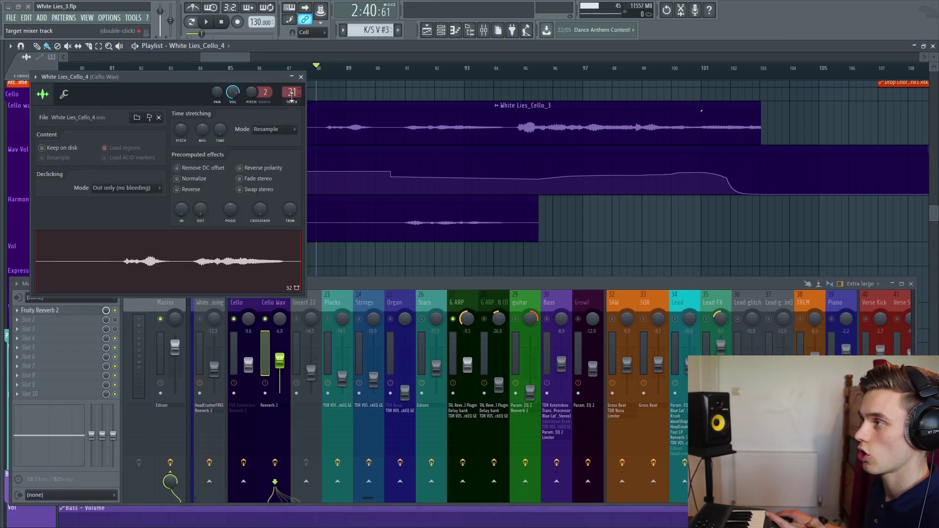
pyautogui.click(301, 77)
# - Copy the Cello Wav track's saved mixer state onto Insert 22
pyautogui.rightClick(286, 303)
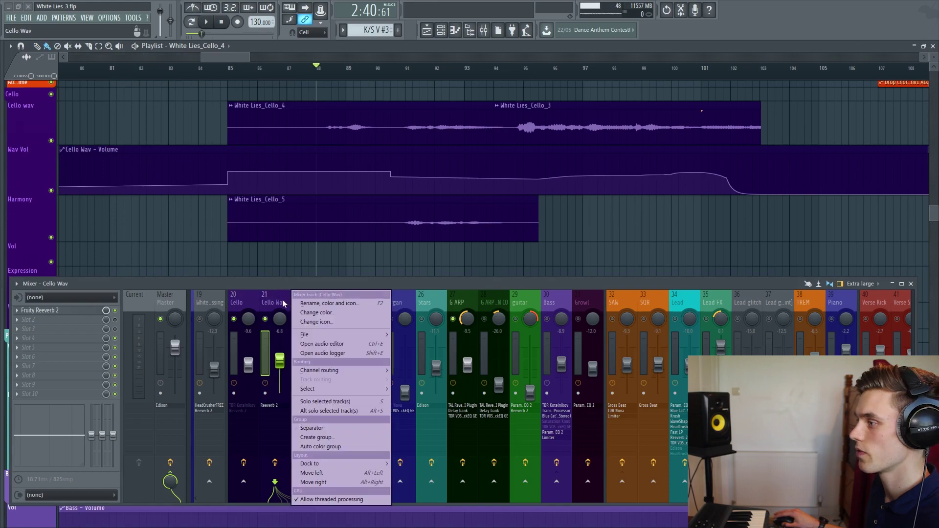
pyautogui.moveTo(329, 333)
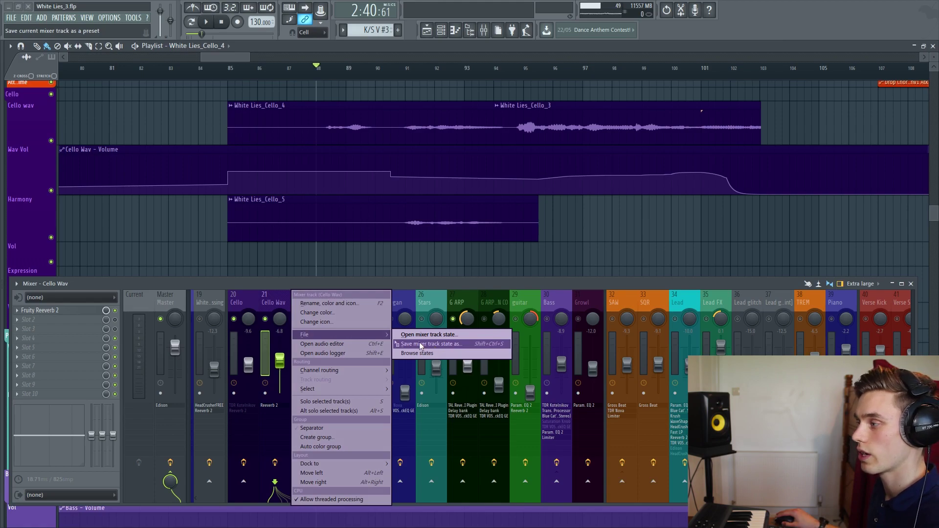
pyautogui.moveTo(414, 343); pyautogui.dragTo(303, 304)
# - Rename Insert 22 to Cello Harmony
pyautogui.rightClick(303, 303)
pyautogui.click(343, 300)
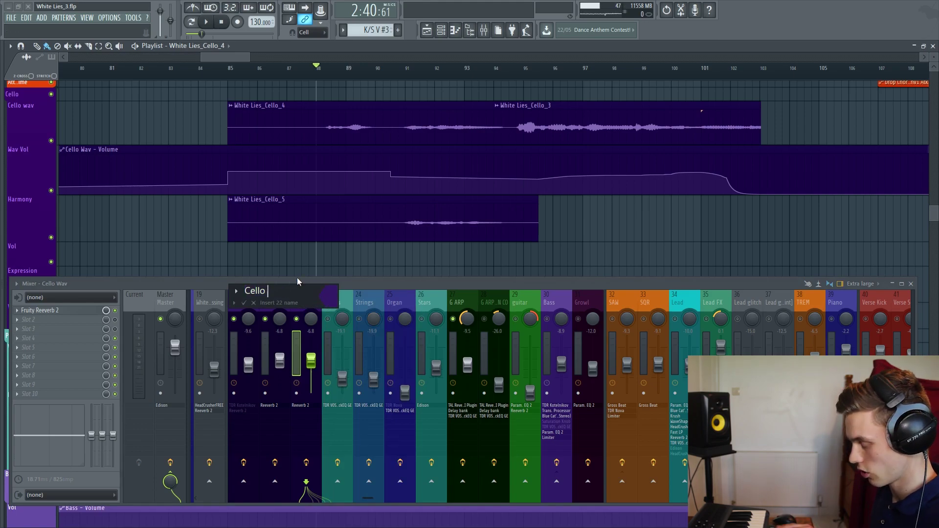
pyautogui.press('Return')
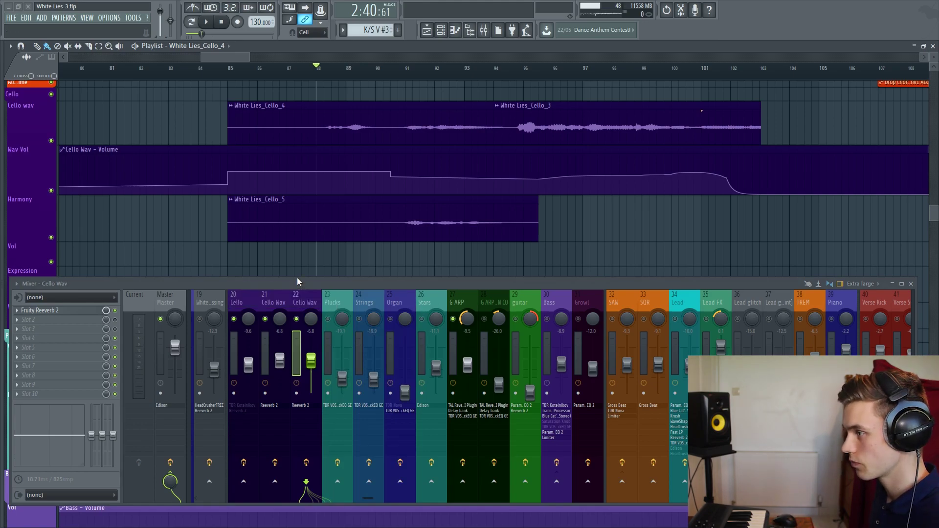
# - Inspect the White Lies_Cello_5 clip settings and the Cello Harmony Fruity Reeverb 2
pyautogui.doubleClick(290, 204)
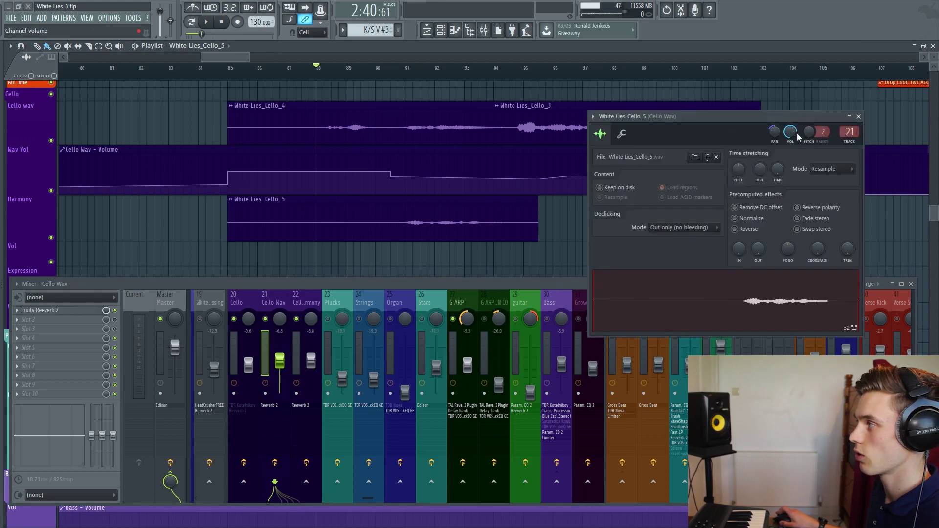
pyautogui.click(859, 117)
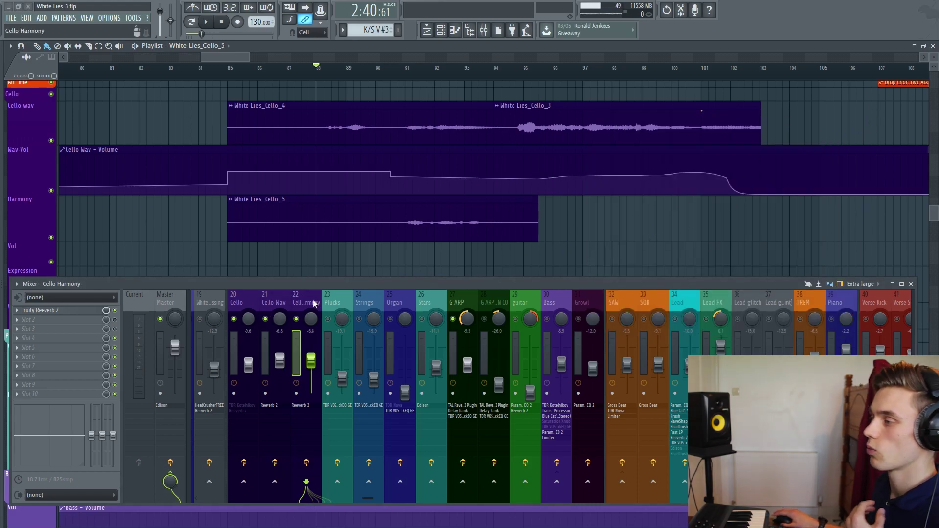
pyautogui.click(72, 313)
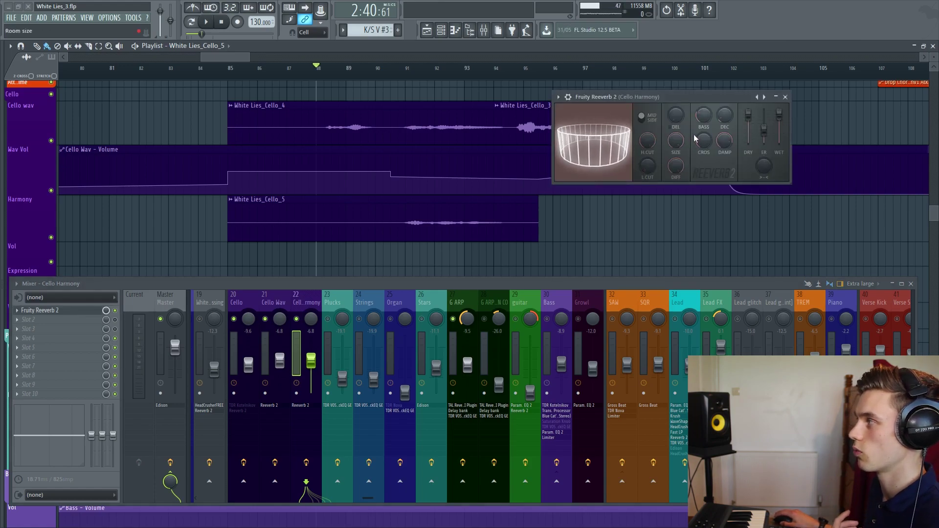
pyautogui.click(59, 311)
# - Raise the Cello Harmony fader from -6.8 dB and preview from bar 90
pyautogui.moveTo(311, 358); pyautogui.dragTo(310, 351)
pyautogui.click(385, 73)
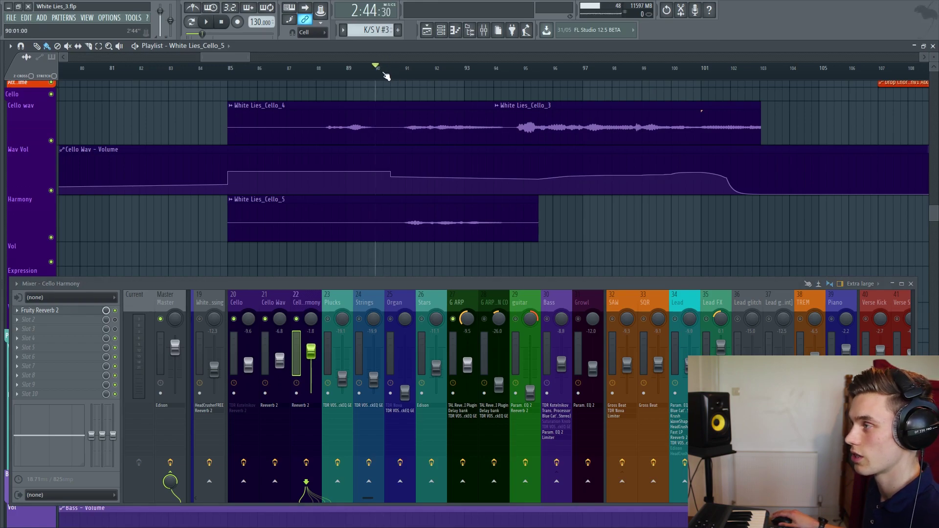
pyautogui.press('space')
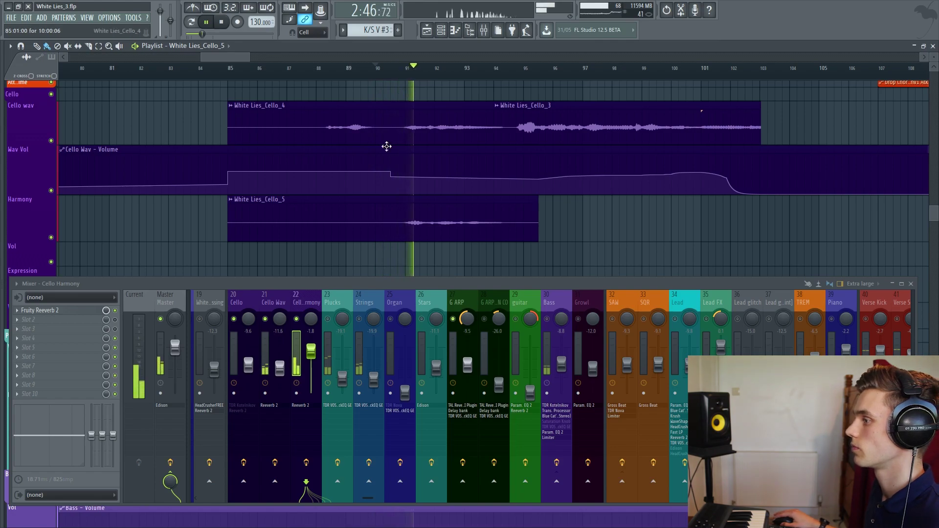
pyautogui.scroll(2, 311, 348)
pyautogui.scroll(1, 310, 347)
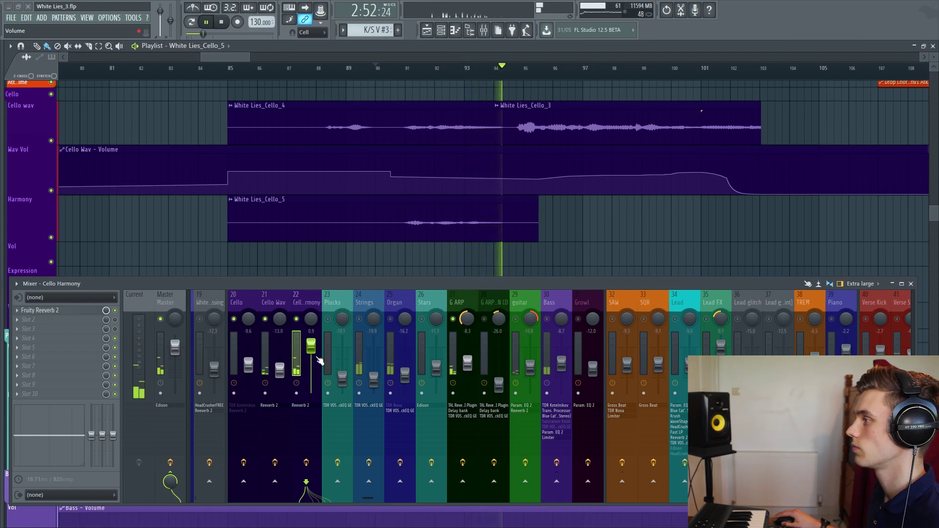
pyautogui.press('space')
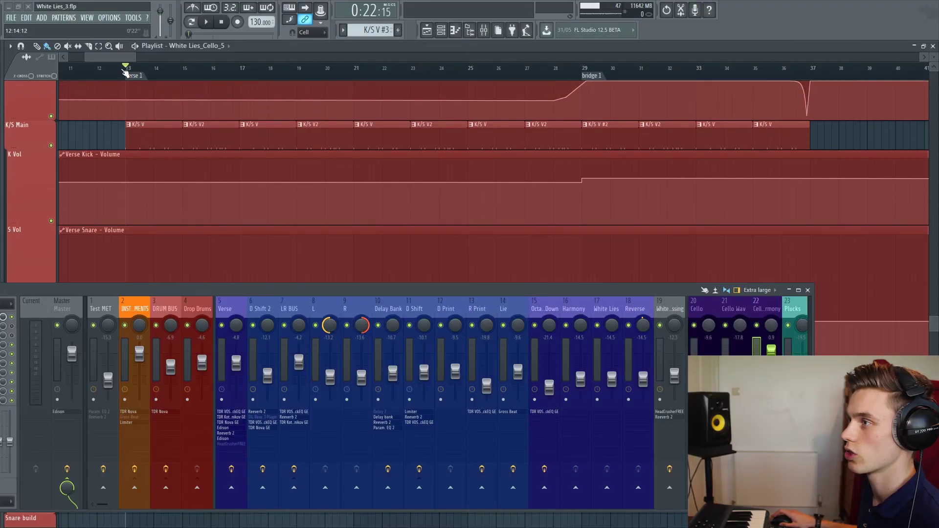
# - Scroll the mixer and audition the drums from bar 13
pyautogui.scroll(3, 140, 132)
pyautogui.scroll(-3, 141, 71)
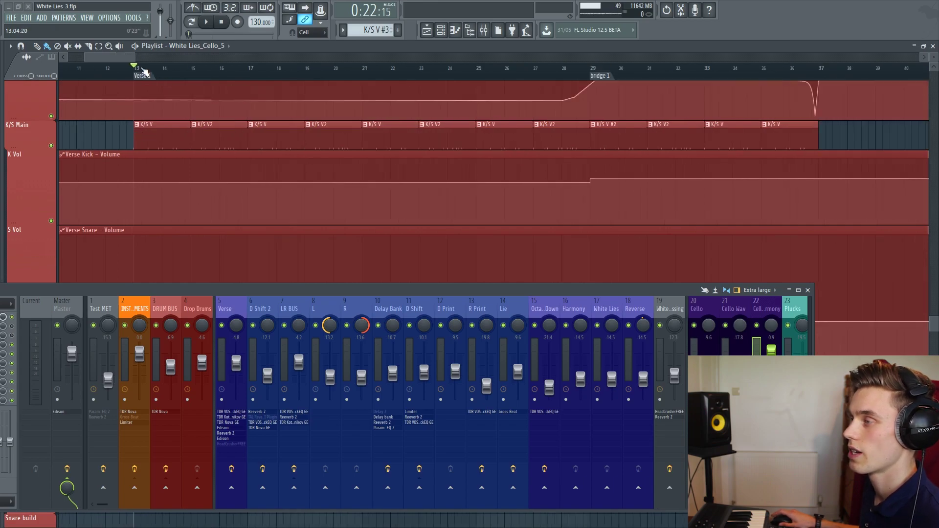
pyautogui.press('space')
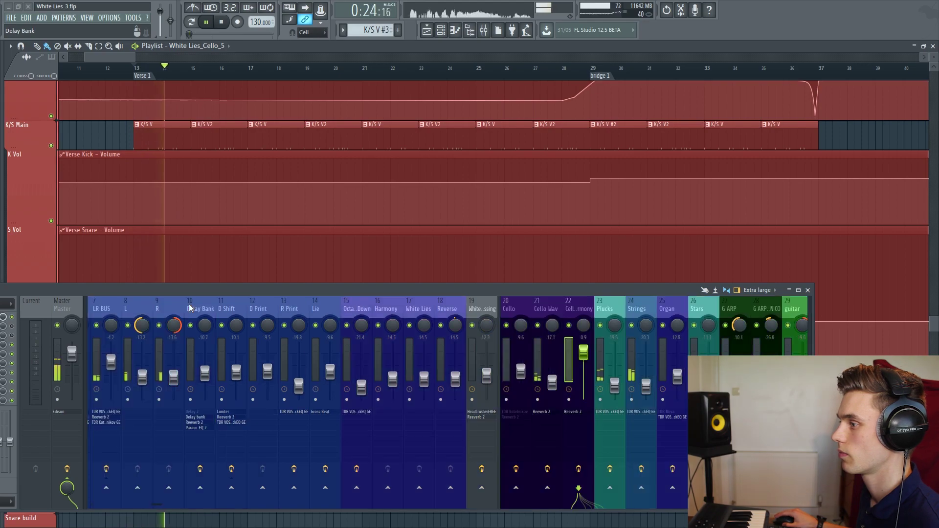
pyautogui.scroll(-5, 192, 306)
pyautogui.scroll(-2, 192, 305)
pyautogui.press('space')
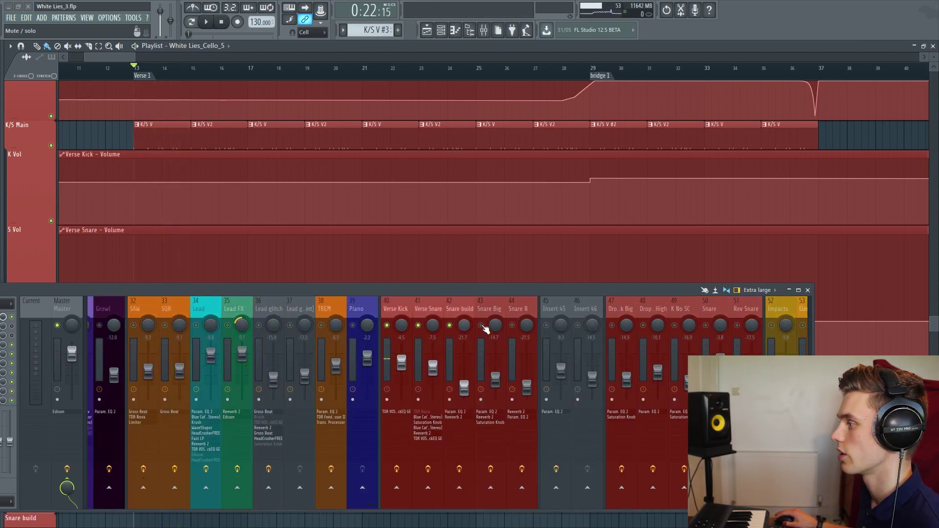
# - Unmute the Snare Big and Snare R inserts, replay from bar 13 and adjust the playlist view
pyautogui.click(481, 325)
pyautogui.click(512, 325)
pyautogui.press('space')
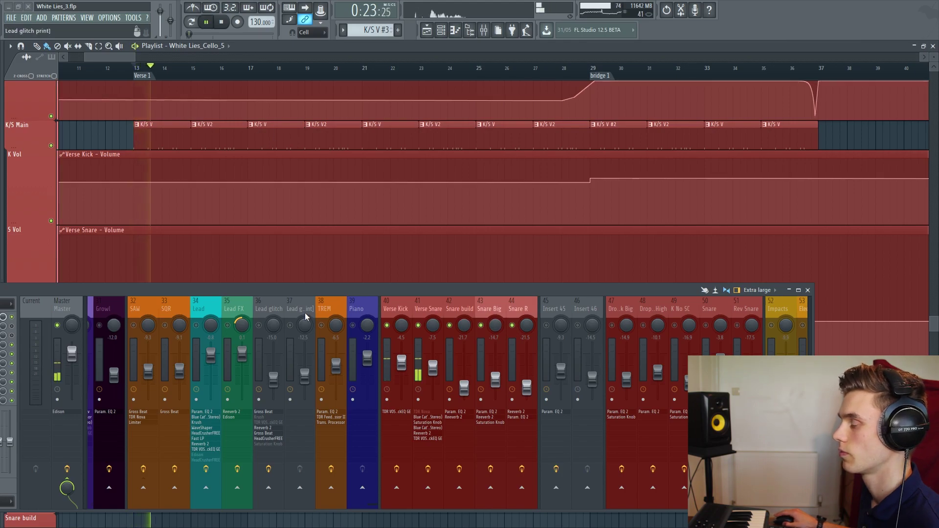
pyautogui.scroll(3, 306, 317)
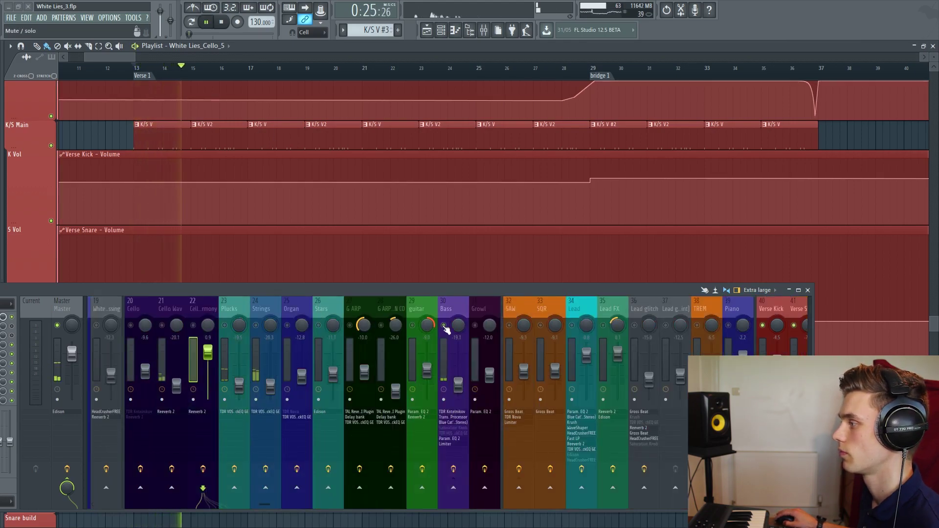
pyautogui.press('space')
pyautogui.scroll(-5, 748, 274)
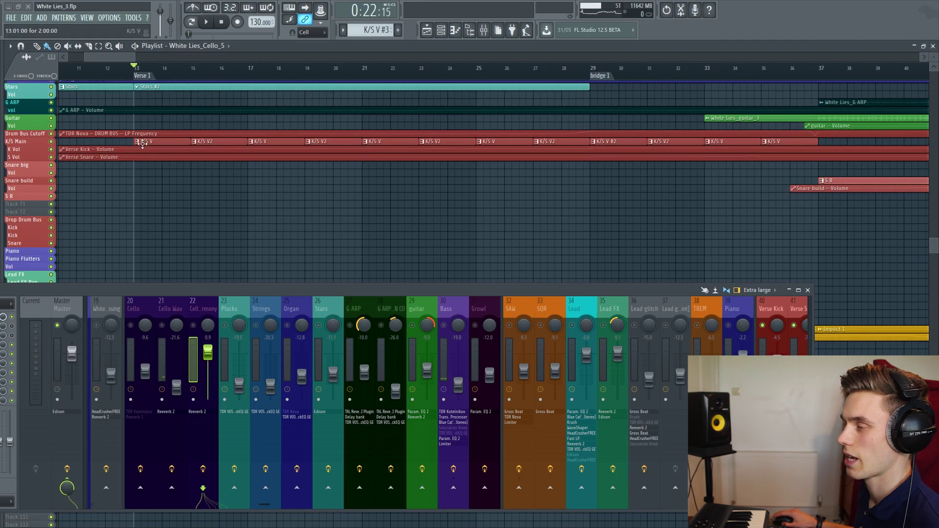
pyautogui.scroll(2, 139, 71)
pyautogui.scroll(2, 139, 71)
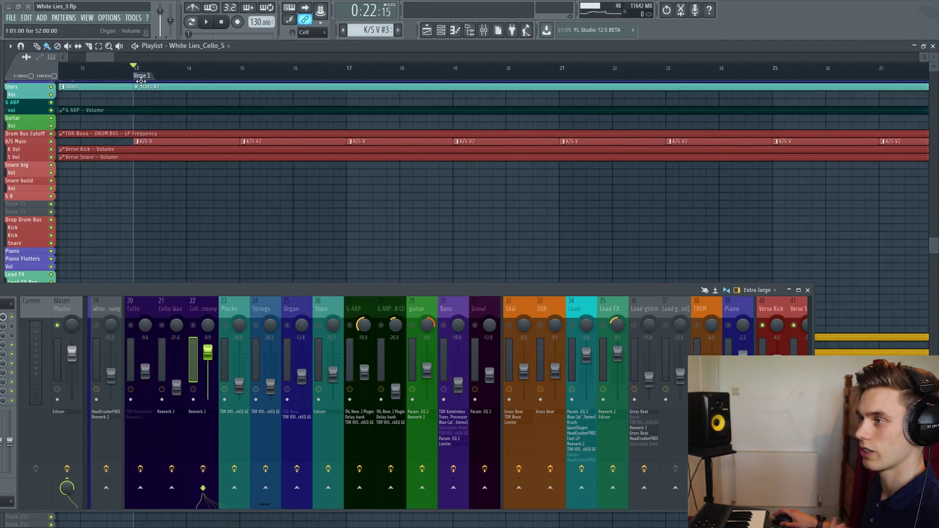
# - Paint a K/S V clip on Snare big at bar 13 and make it unique
pyautogui.click(145, 142)
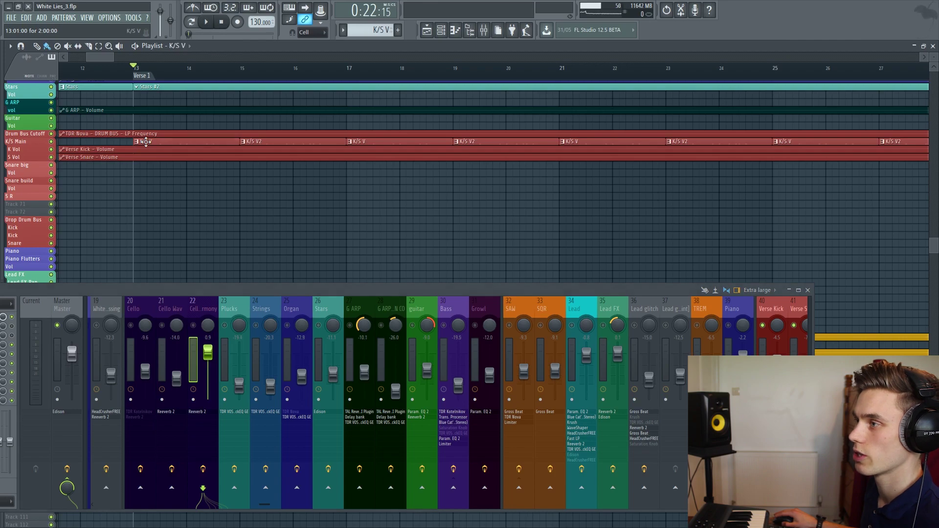
pyautogui.click(137, 166)
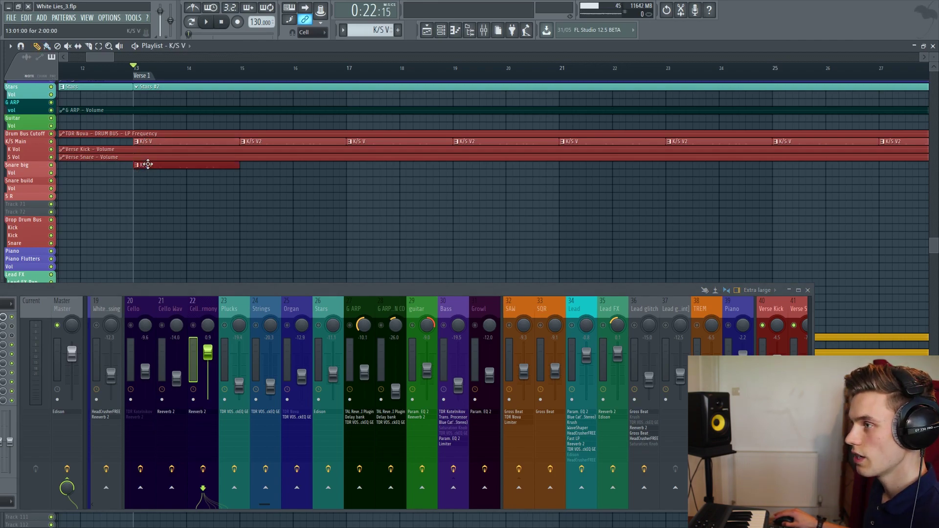
pyautogui.scroll(4, 142, 170)
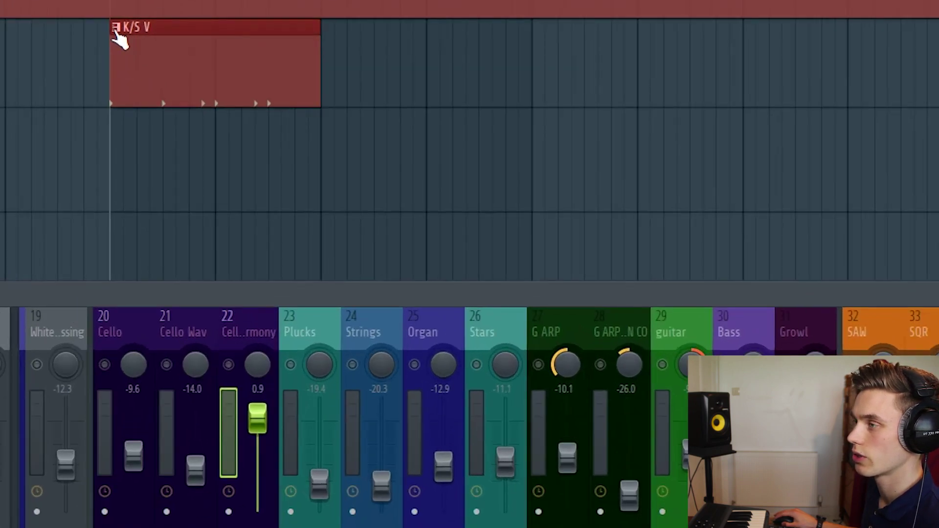
pyautogui.click(115, 29)
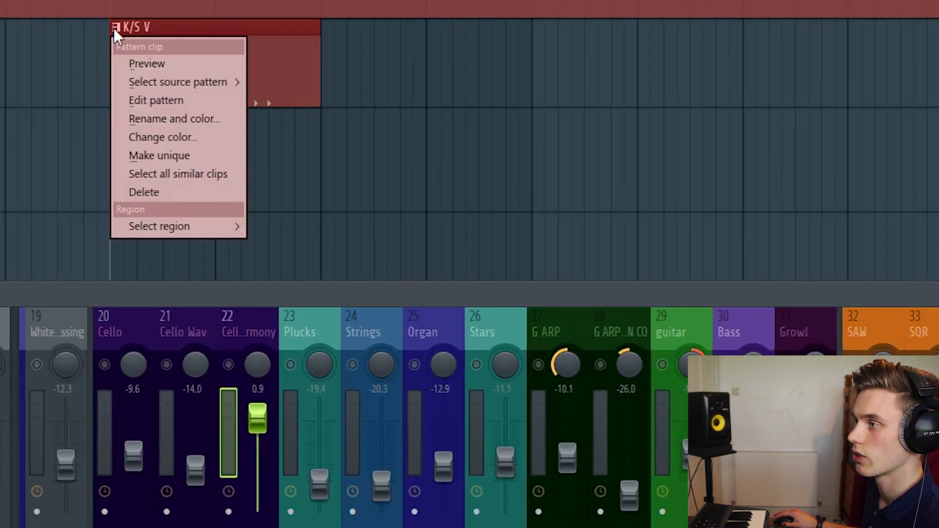
pyautogui.click(168, 155)
# - Solo and audition K/S Main from bar 13, then unsolo and mute it
pyautogui.scroll(5, 351, 132)
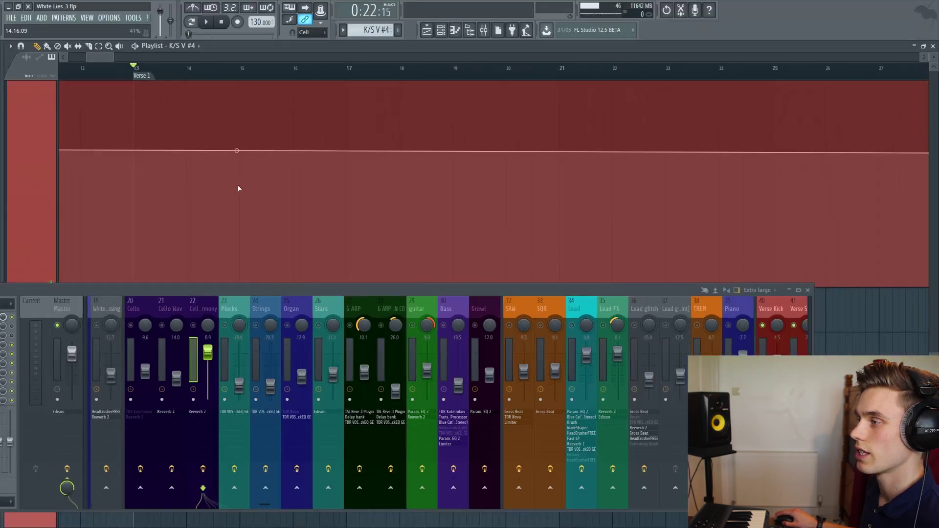
pyautogui.scroll(-5, 239, 188)
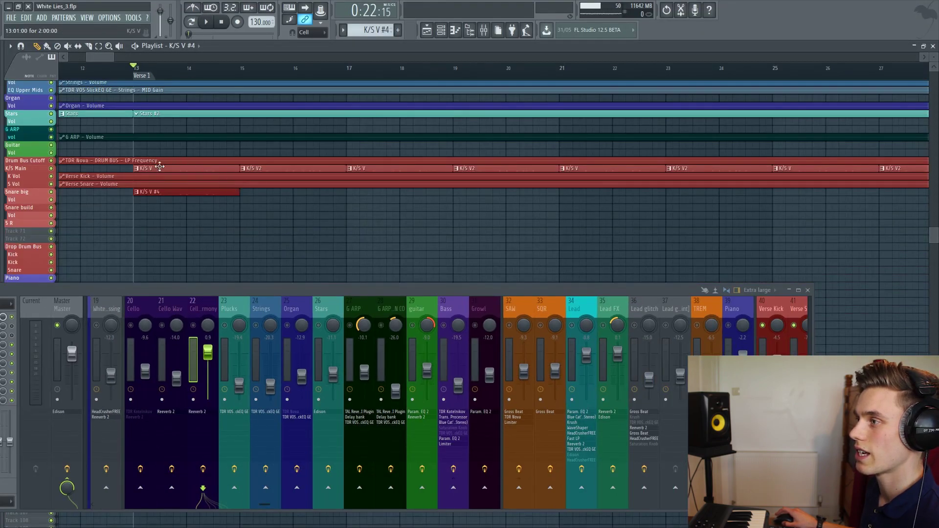
pyautogui.rightClick(56, 171)
pyautogui.press('space')
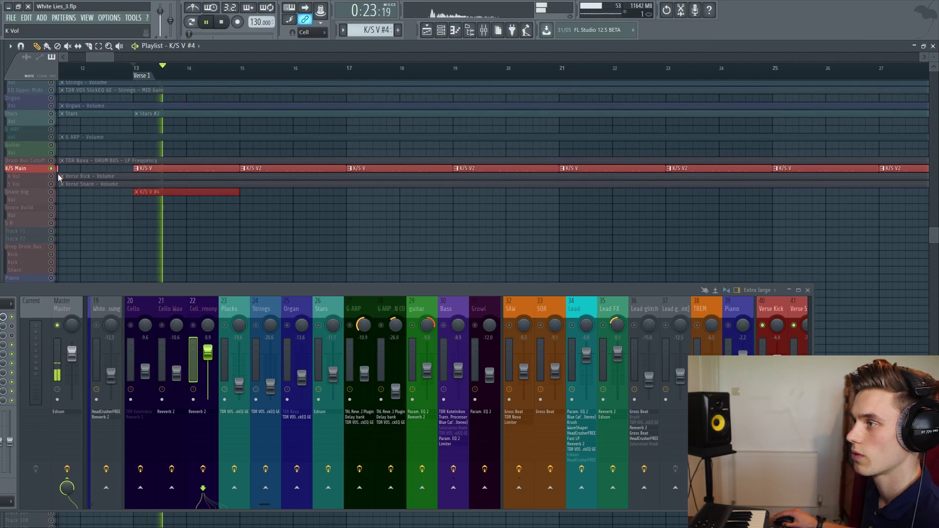
pyautogui.press('space')
pyautogui.rightClick(51, 168)
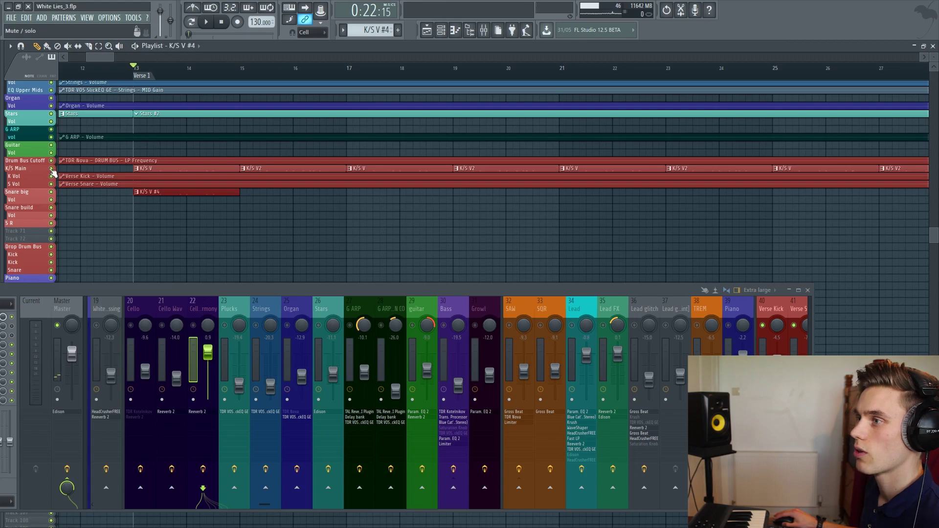
pyautogui.click(51, 168)
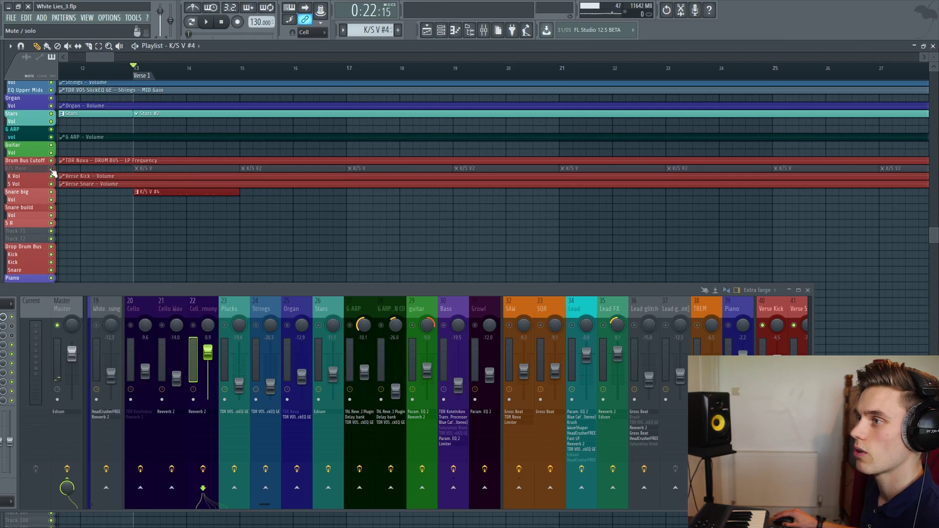
pyautogui.doubleClick(170, 192)
# - In the Channel rack, give Kick Verse 1 a hit on step 12 while the K/S V #4 pattern loops
pyautogui.click(849, 137)
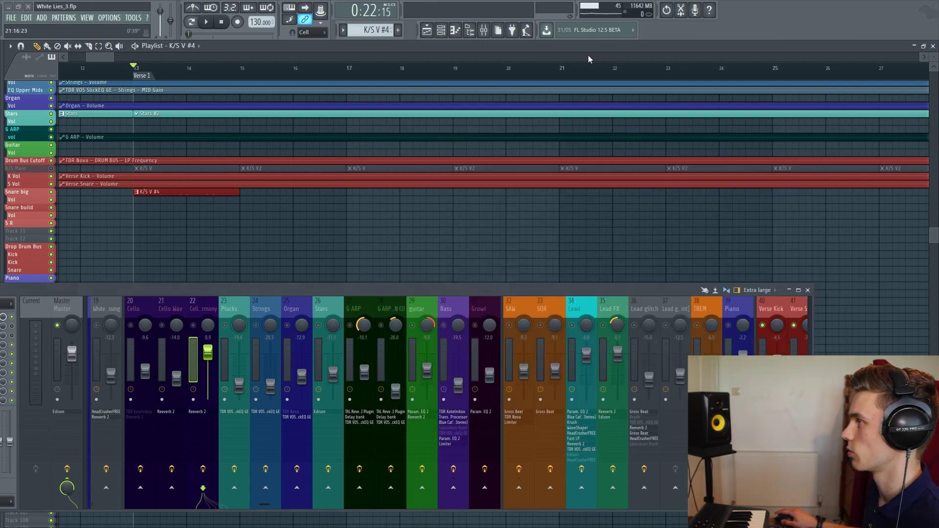
pyautogui.click(443, 31)
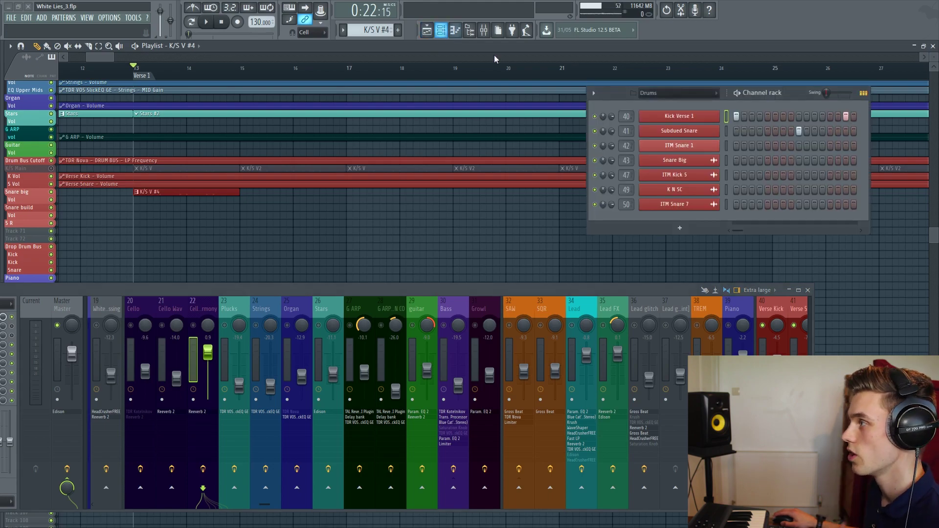
pyautogui.moveTo(789, 91); pyautogui.dragTo(615, 121)
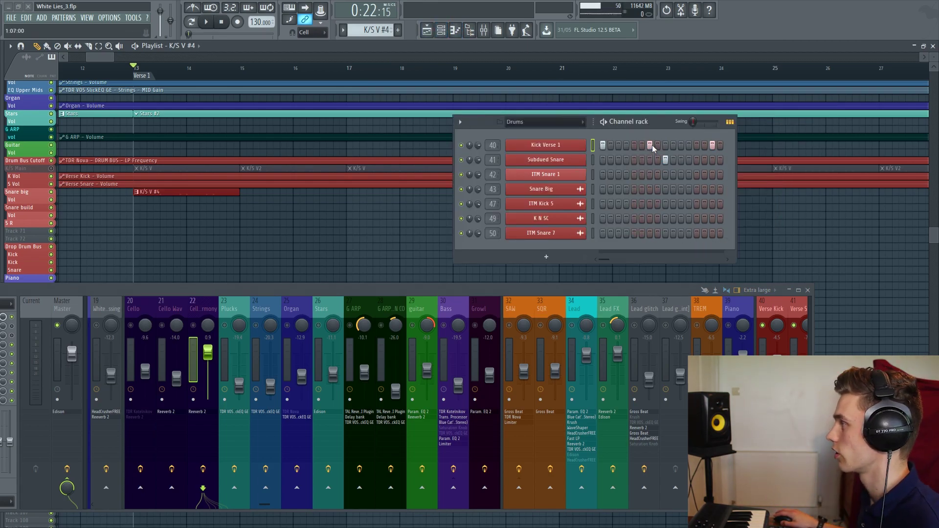
pyautogui.press('space')
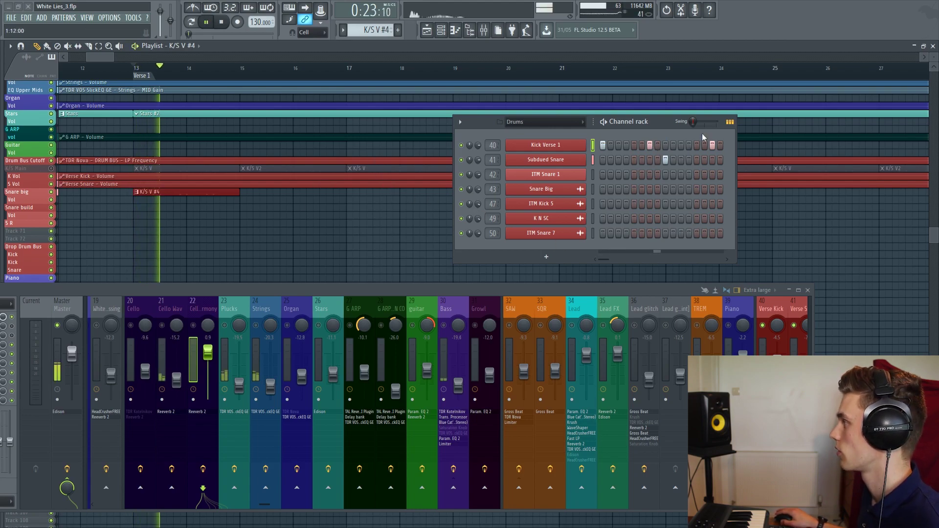
pyautogui.click(682, 147)
pyautogui.click(681, 145)
pyautogui.click(688, 145)
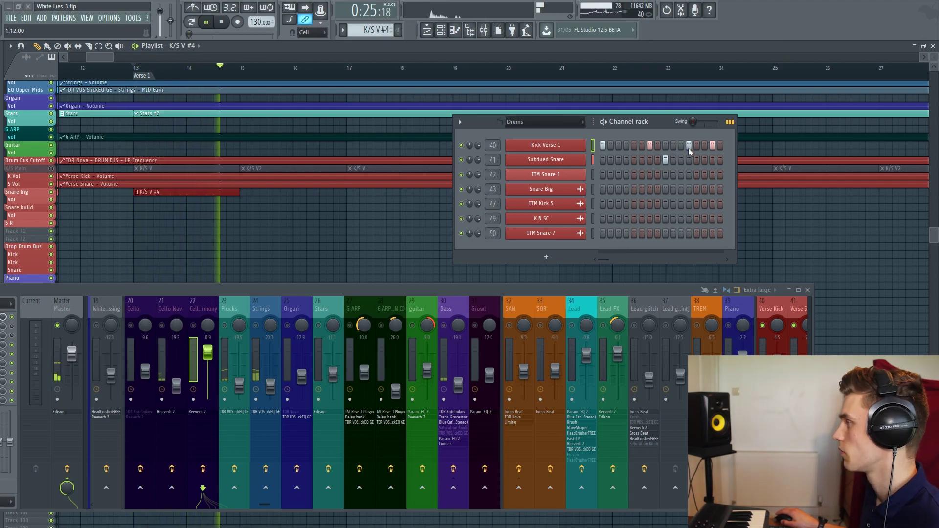
pyautogui.press('space')
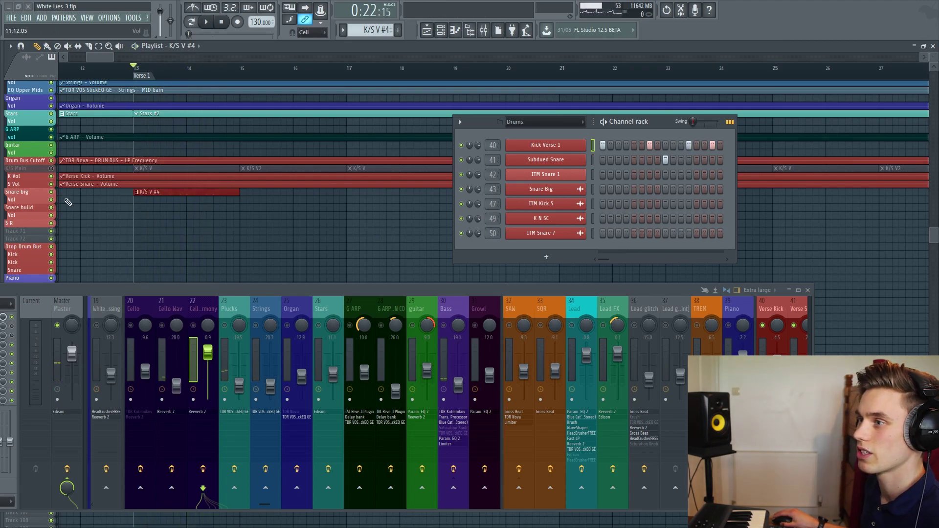
# - Mute Snare big, unmute K/S Main, and play from bar 13 with the original drums
pyautogui.click(51, 192)
pyautogui.click(51, 168)
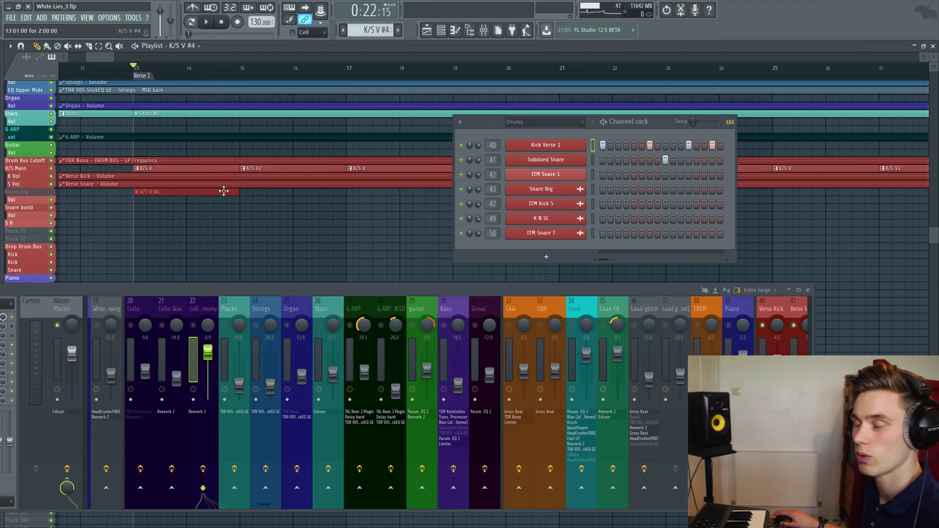
pyautogui.press('space')
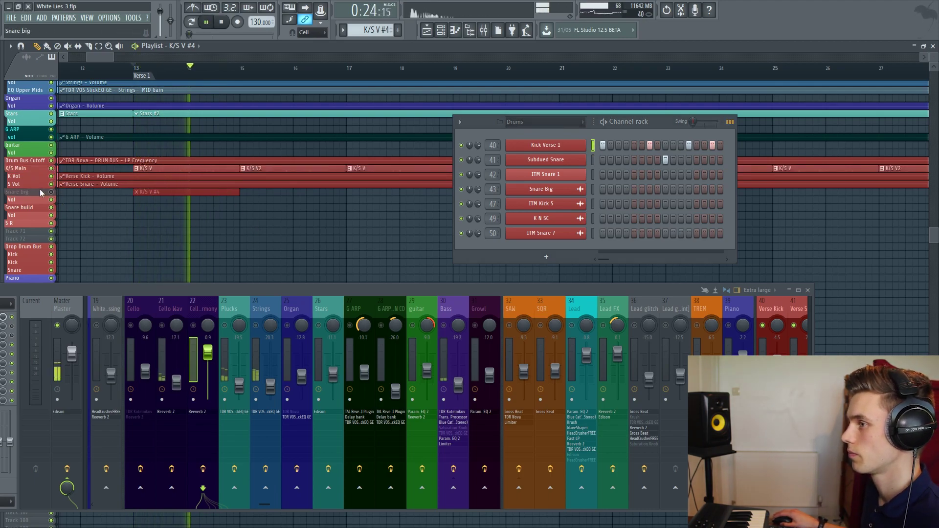
pyautogui.press('space')
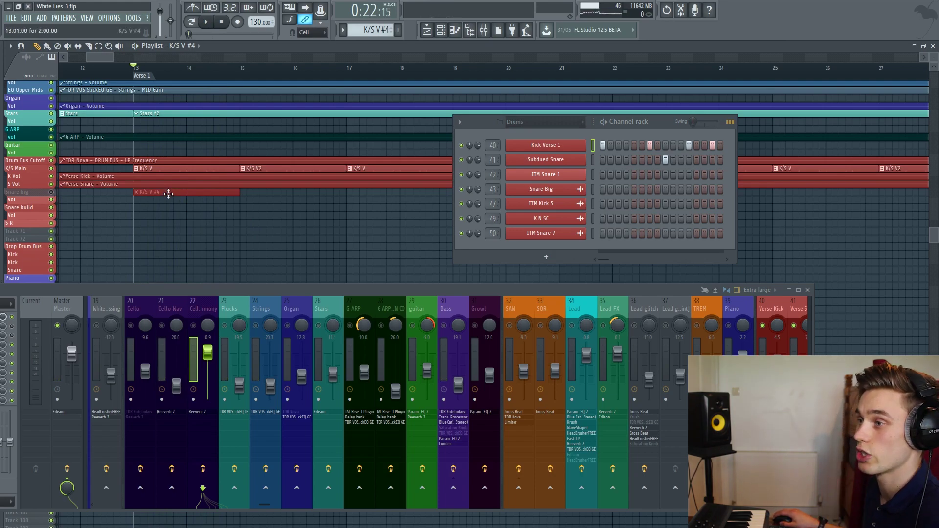
# - Unmute the Snare big track so its K/S V #4 clip with the reworked kicks plays
pyautogui.click(51, 193)
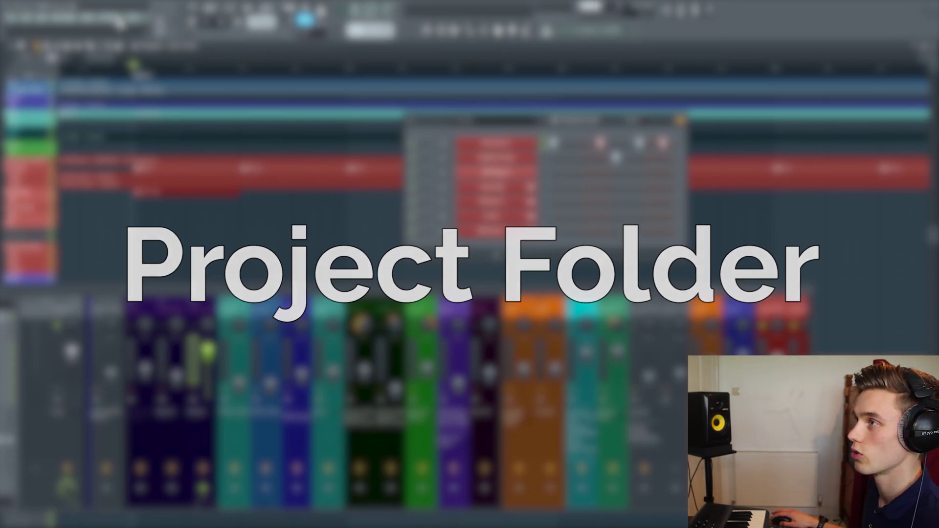
# - View the current project's data folder in Options > File settings, then close Settings
pyautogui.click(109, 18)
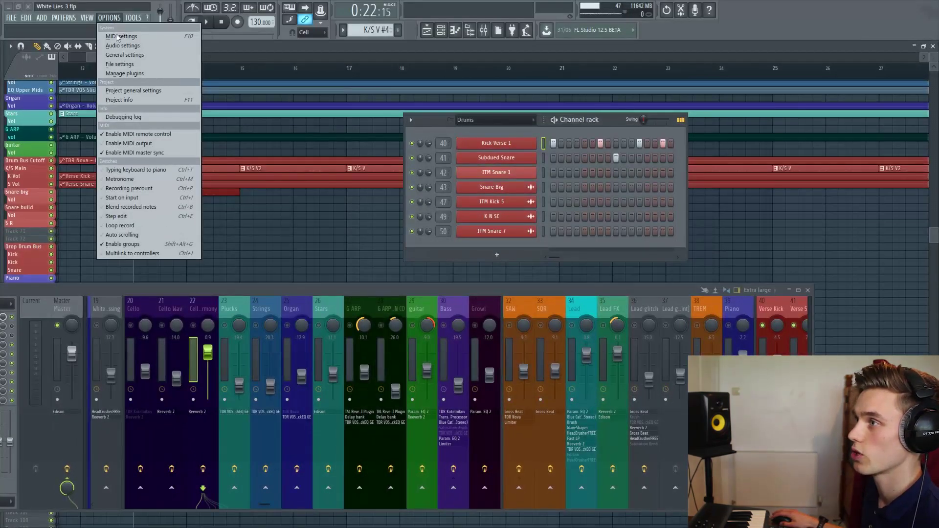
pyautogui.click(120, 64)
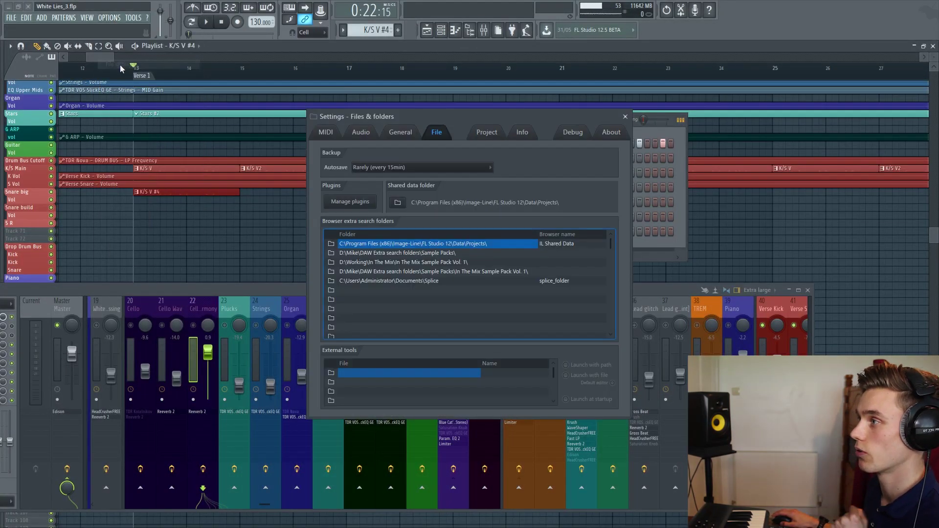
pyautogui.click(495, 133)
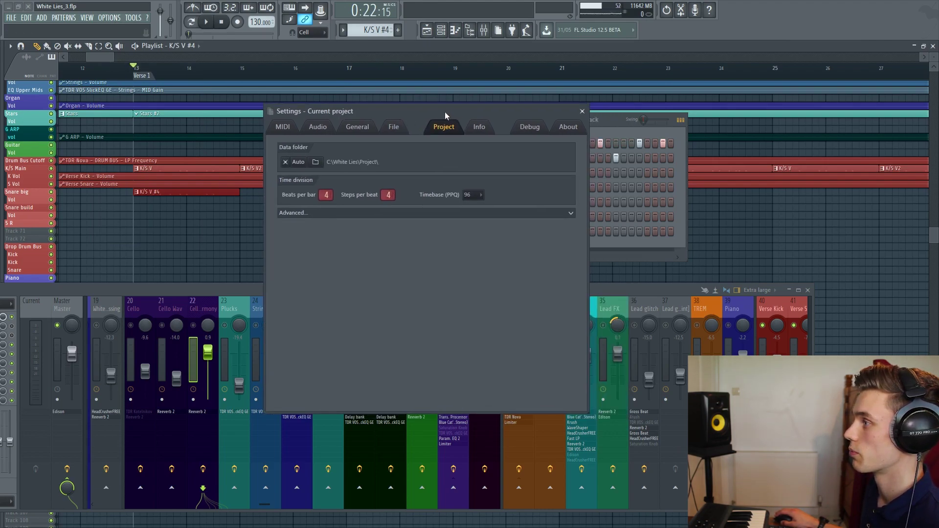
pyautogui.moveTo(489, 122); pyautogui.dragTo(445, 118)
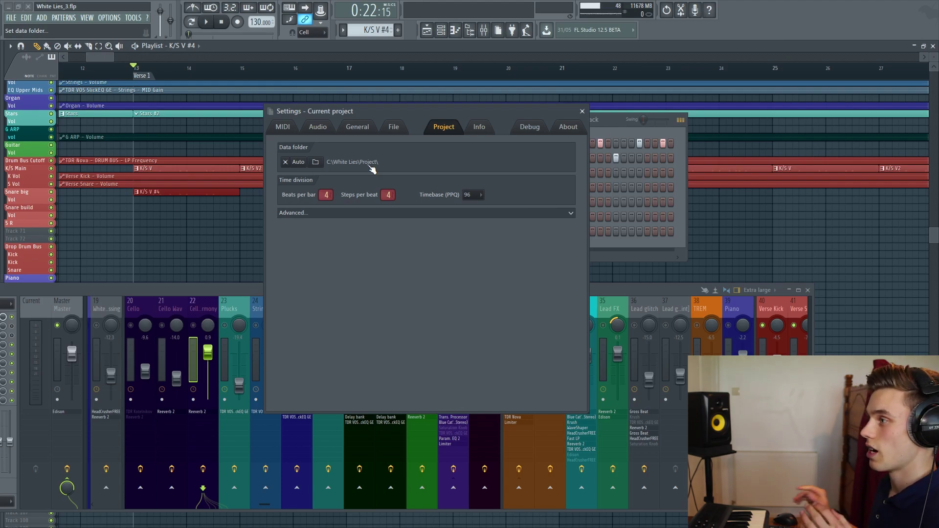
pyautogui.click(582, 111)
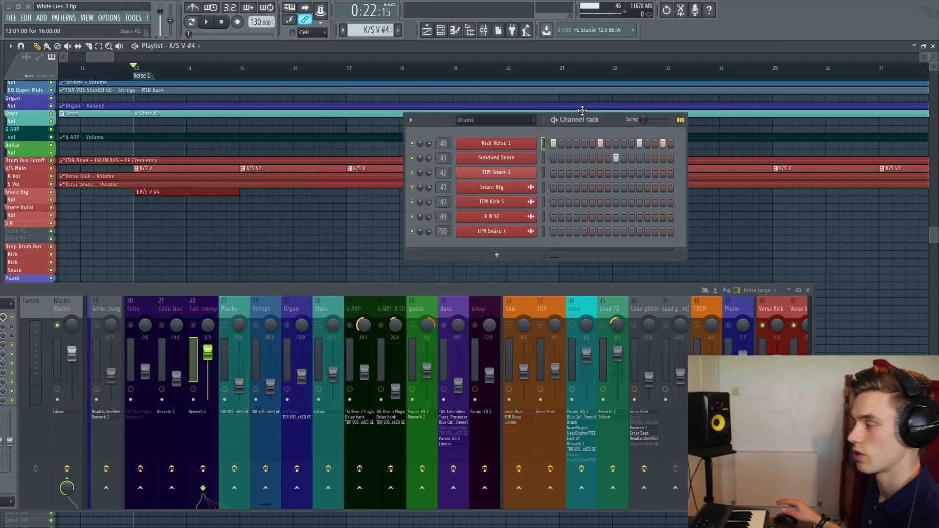
# - Hide the Channel rack and delete the K/S V #4 clip from the Snare big track
pyautogui.moveTo(606, 120); pyautogui.dragTo(608, 125)
pyautogui.press('F6')
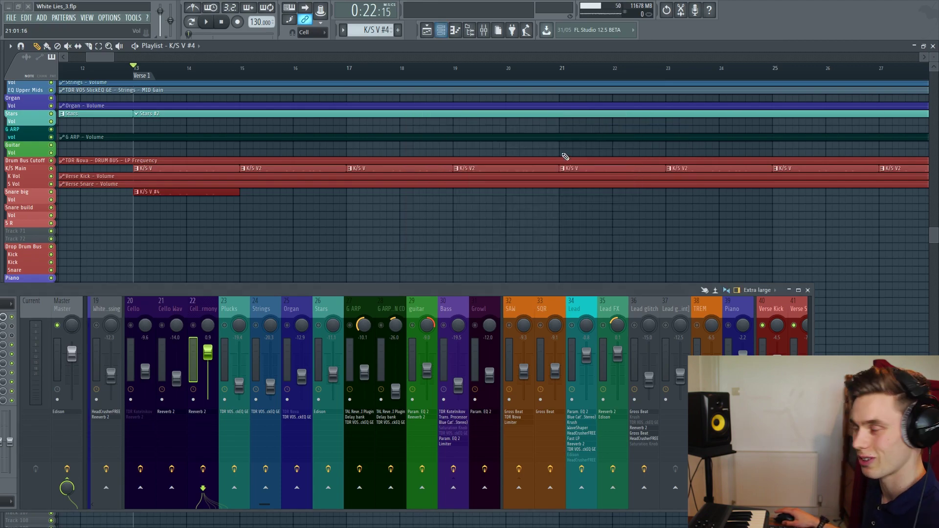
pyautogui.rightClick(176, 192)
# - Open the Lead channel's Serum, raise the filter cutoff to about 4395 Hz and oscillator A's unison detune
pyautogui.press('F6')
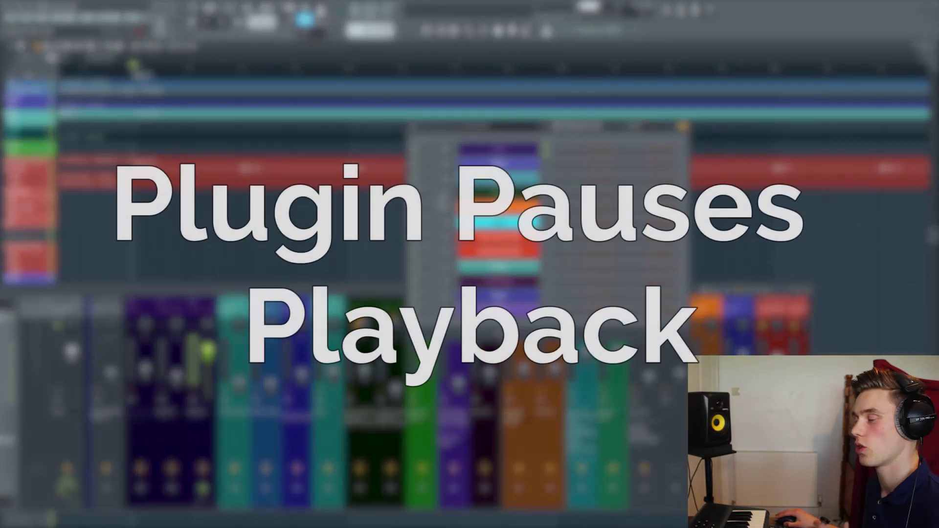
pyautogui.click(499, 224)
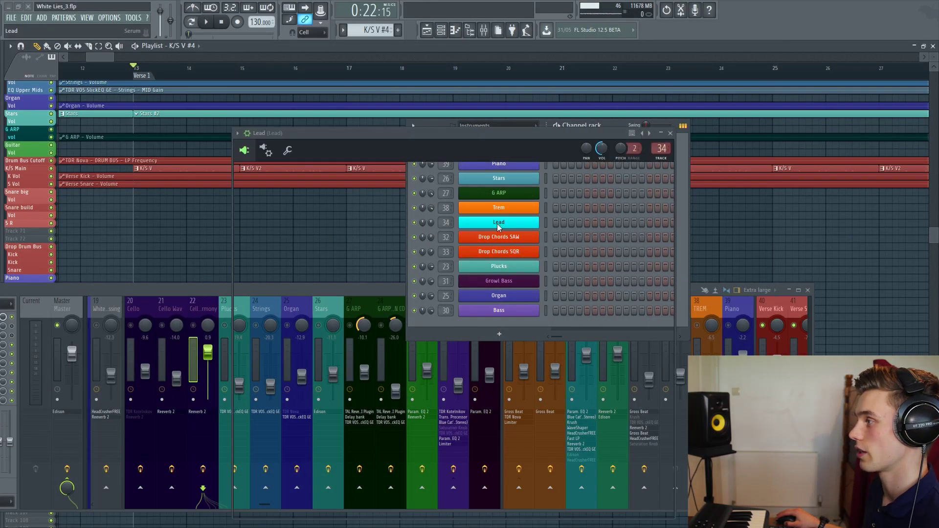
pyautogui.moveTo(442, 143); pyautogui.dragTo(571, 108)
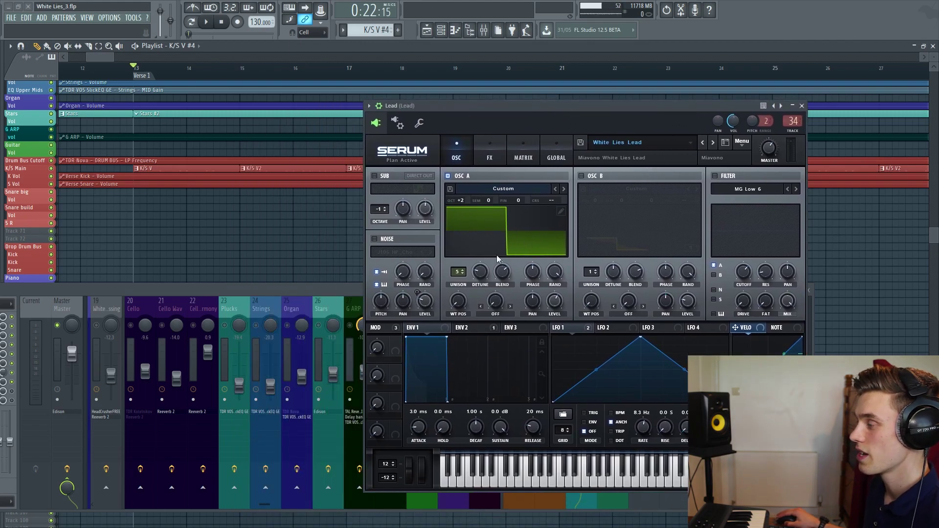
pyautogui.scroll(-3, 217, 73)
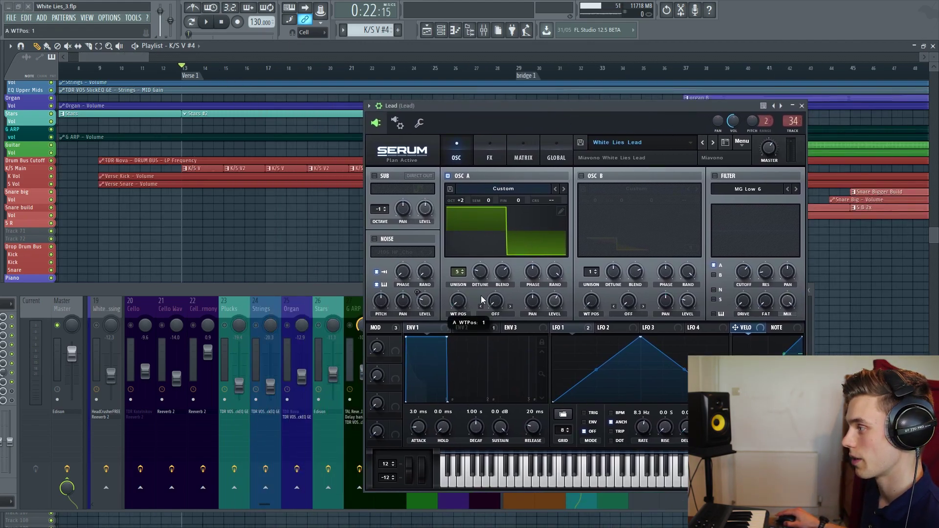
pyautogui.moveTo(741, 279); pyautogui.dragTo(742, 275)
pyautogui.moveTo(480, 273); pyautogui.dragTo(479, 269)
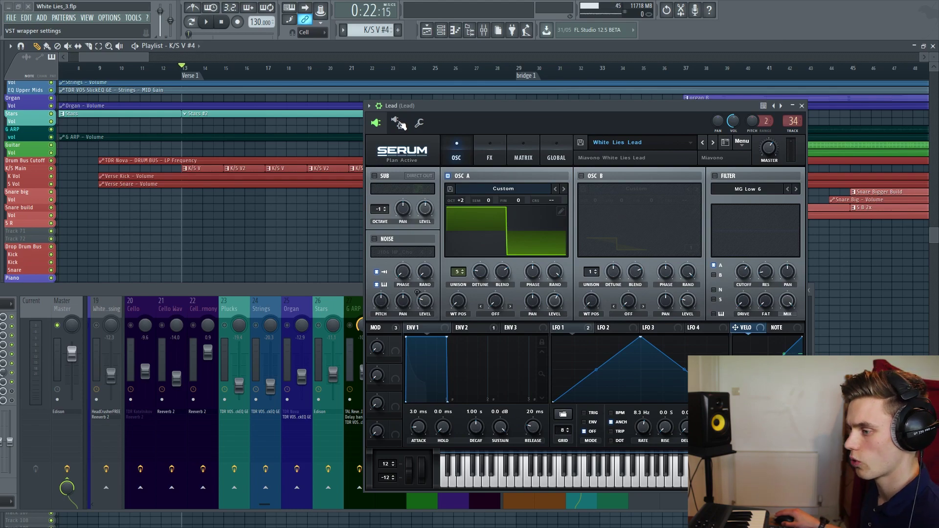
pyautogui.click(398, 123)
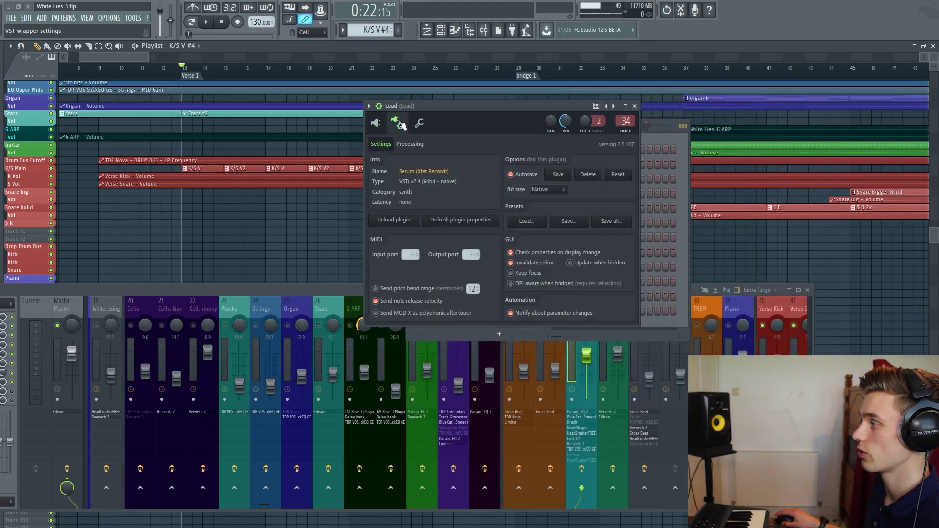
pyautogui.click(398, 123)
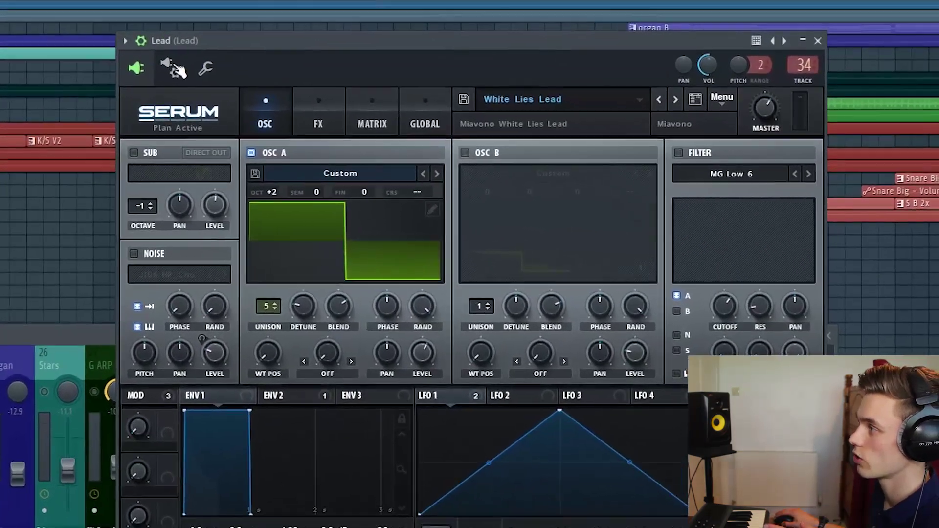
pyautogui.click(174, 68)
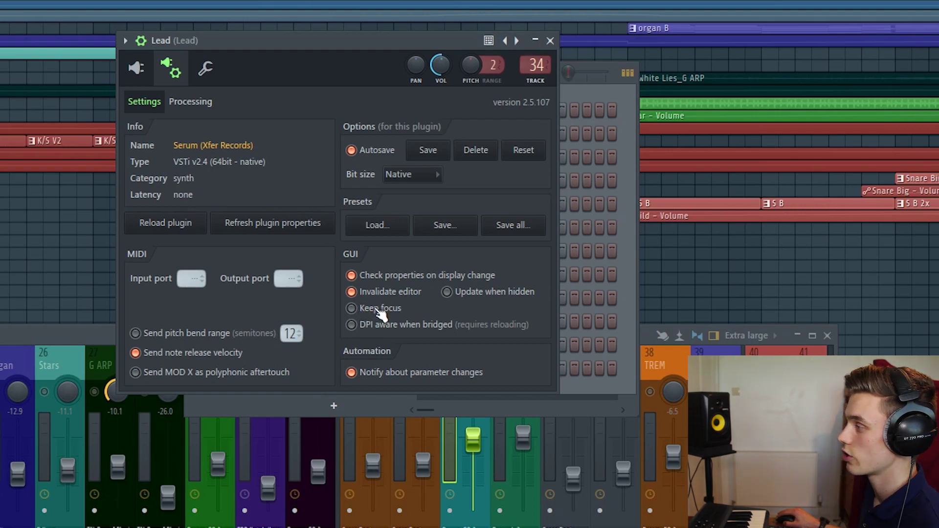
pyautogui.click(135, 69)
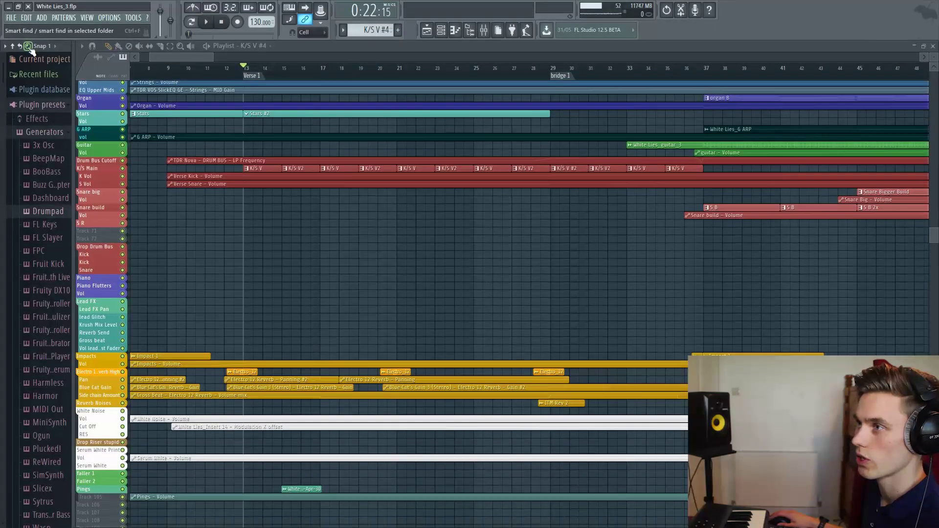
# - Search the browser for 'tamb' and preview the first matching tambourine sample
pyautogui.click(28, 47)
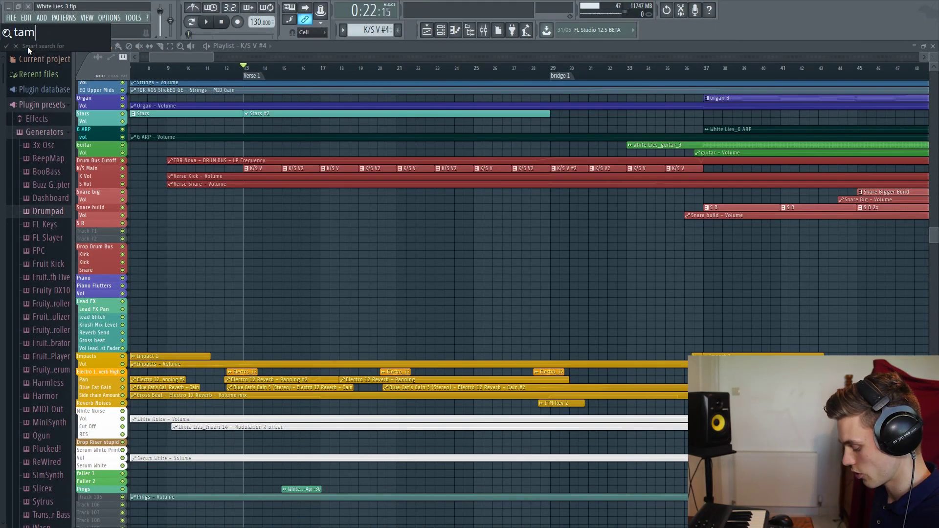
pyautogui.press('Return')
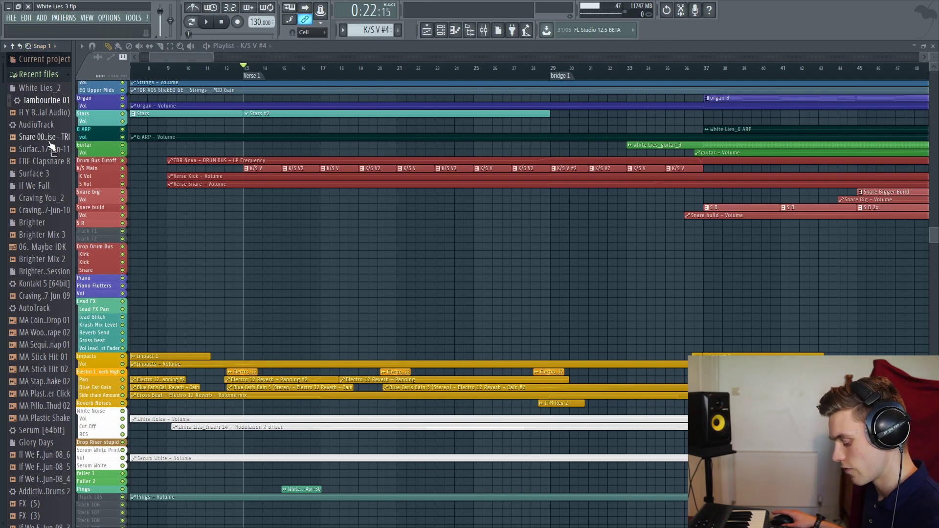
pyautogui.press('F3')
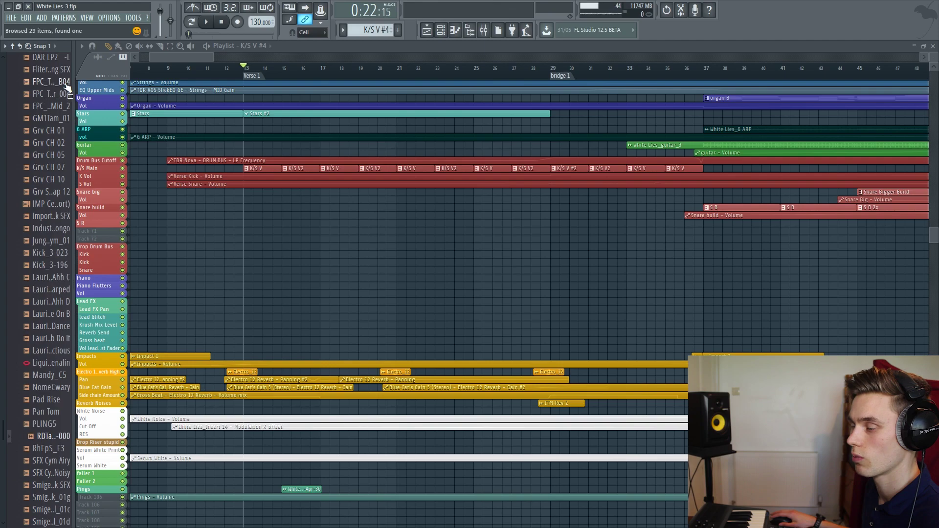
pyautogui.moveTo(52, 436); pyautogui.dragTo(47, 495)
# - Audition the tambourine samples and drag Tamborine 3 into the playlist as a clip
pyautogui.scroll(-6, 54, 442)
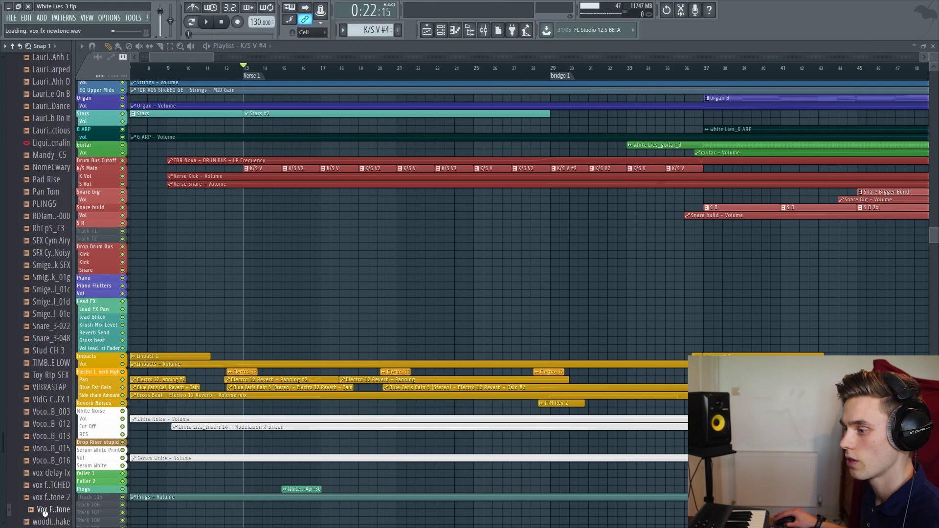
pyautogui.scroll(-10, 47, 517)
pyautogui.click(53, 523)
pyautogui.press('Down')
pyautogui.press('Down')
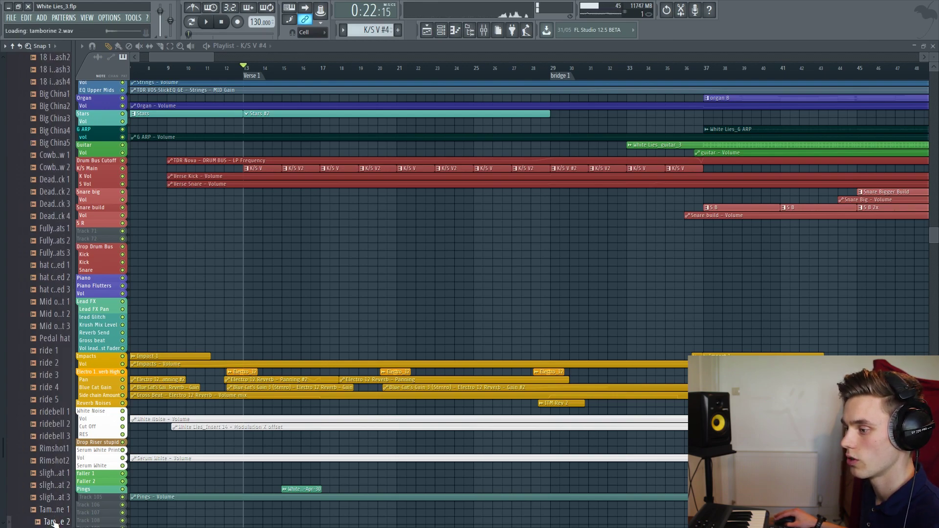
pyautogui.moveTo(54, 522); pyautogui.dragTo(276, 254)
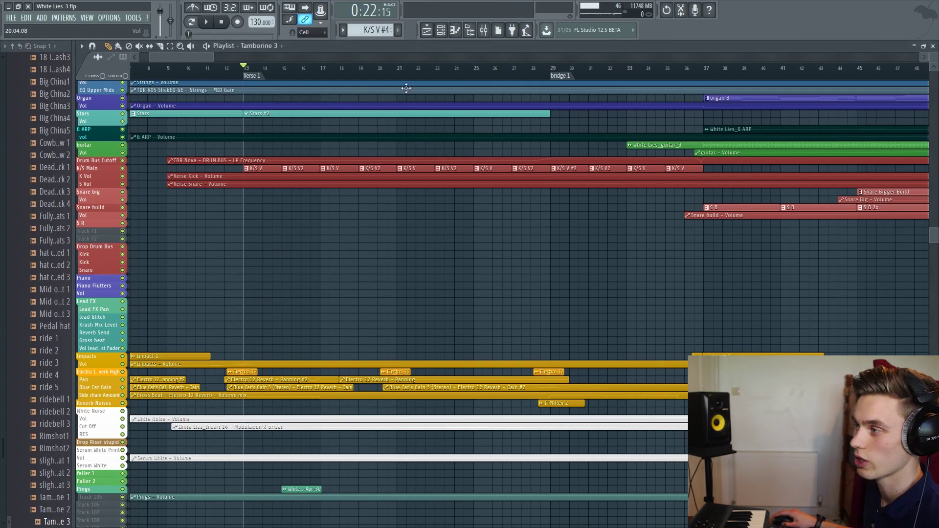
pyautogui.click(441, 30)
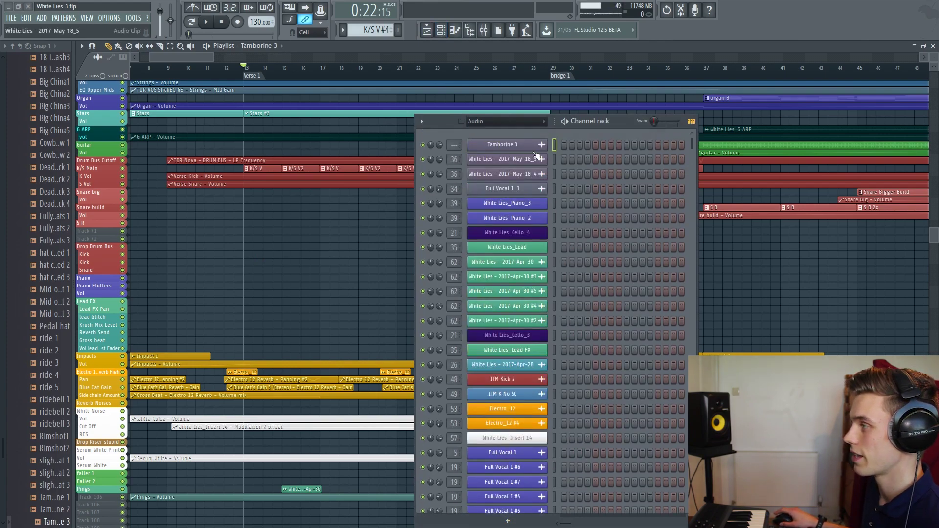
# - Filter the Channel rack to Drums, then to Instruments, and select the Lead channel
pyautogui.moveTo(597, 121); pyautogui.dragTo(615, 71)
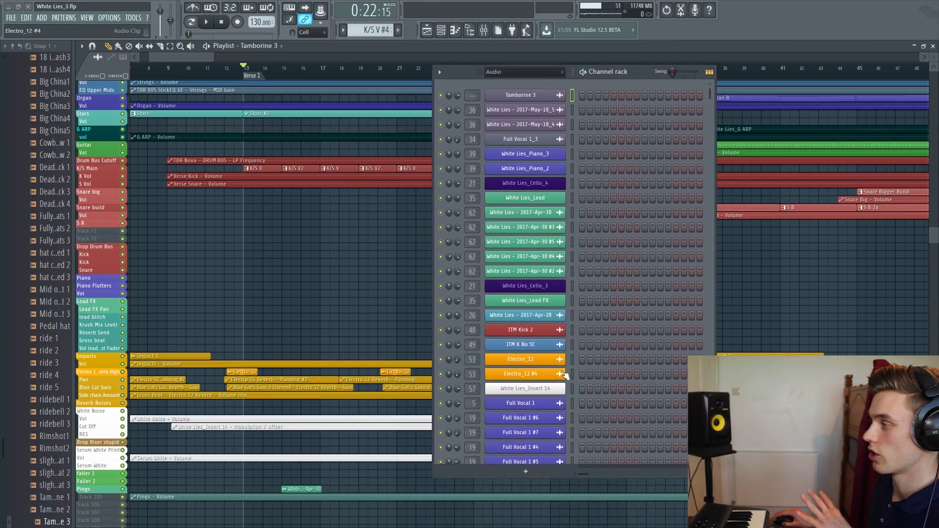
pyautogui.scroll(-10, 548, 174)
pyautogui.scroll(10, 568, 232)
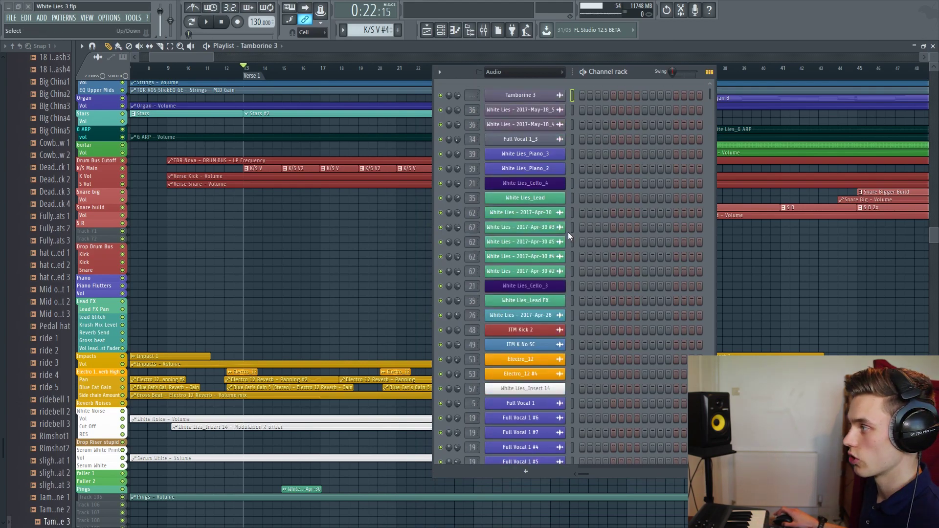
pyautogui.click(560, 74)
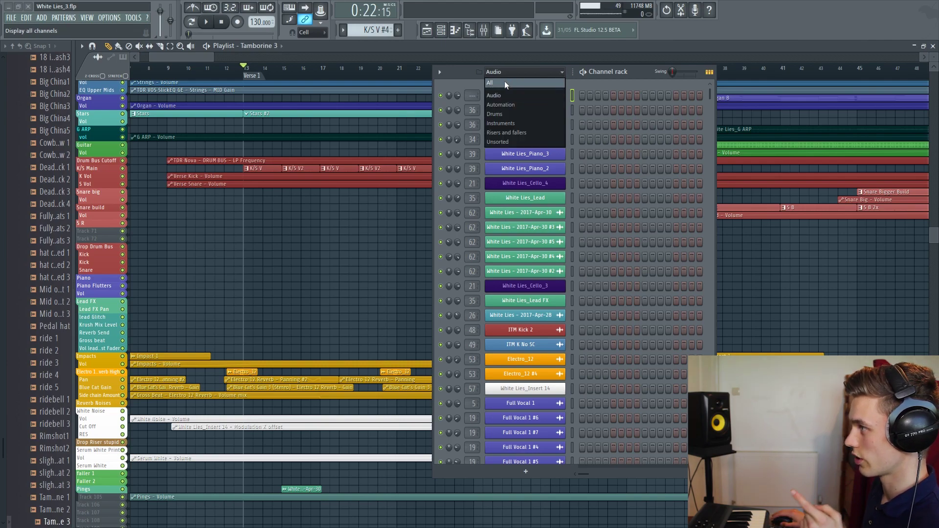
pyautogui.click(507, 115)
pyautogui.click(539, 72)
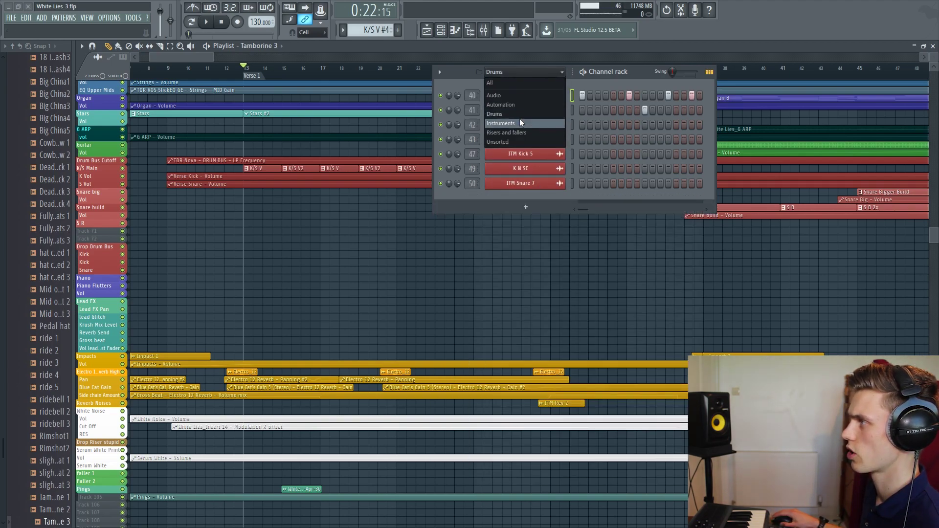
pyautogui.click(519, 121)
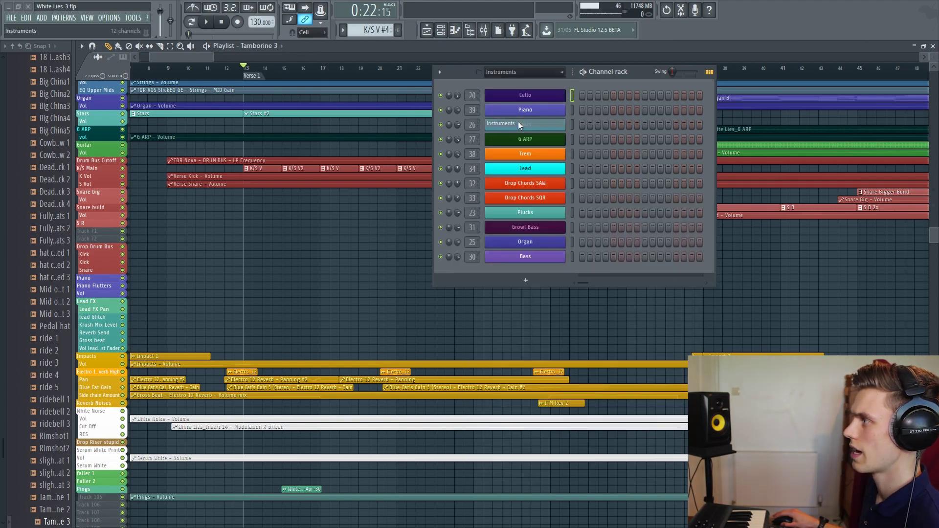
pyautogui.click(573, 182)
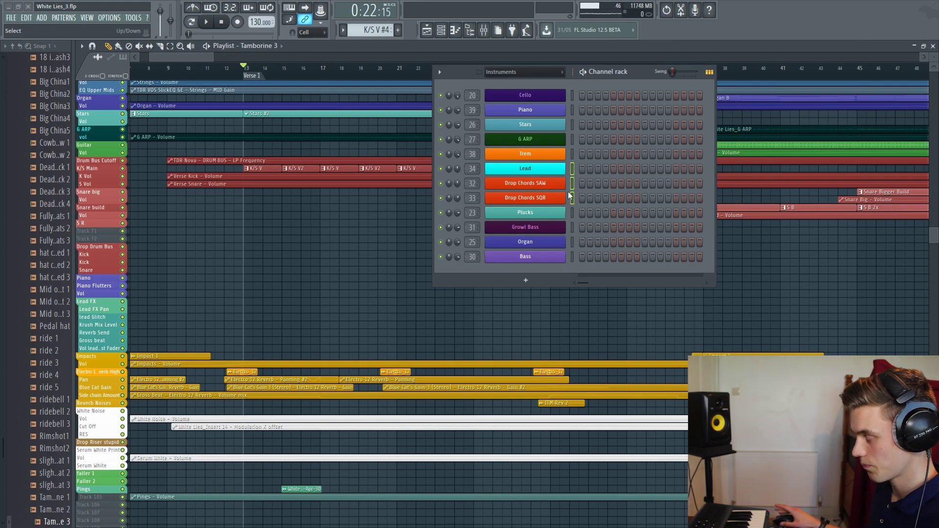
pyautogui.click(573, 169)
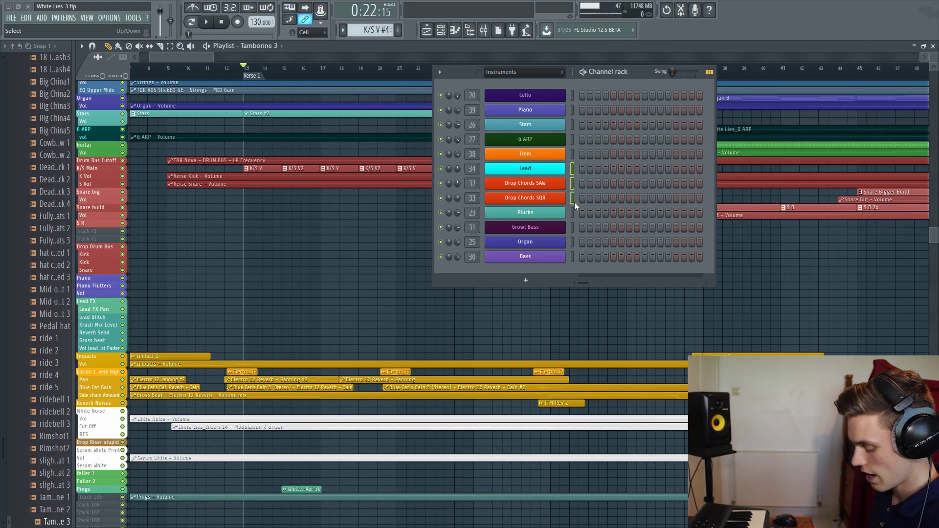
# - Create a channel group named DROP, view only its channels, then return to All
pyautogui.hotkey('alt', 'g')
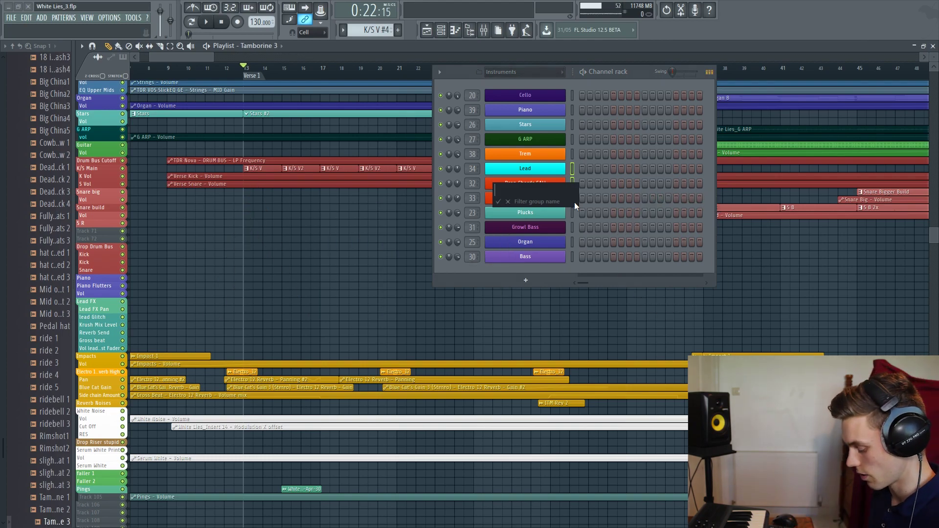
pyautogui.write('DROP')
pyautogui.press('Return')
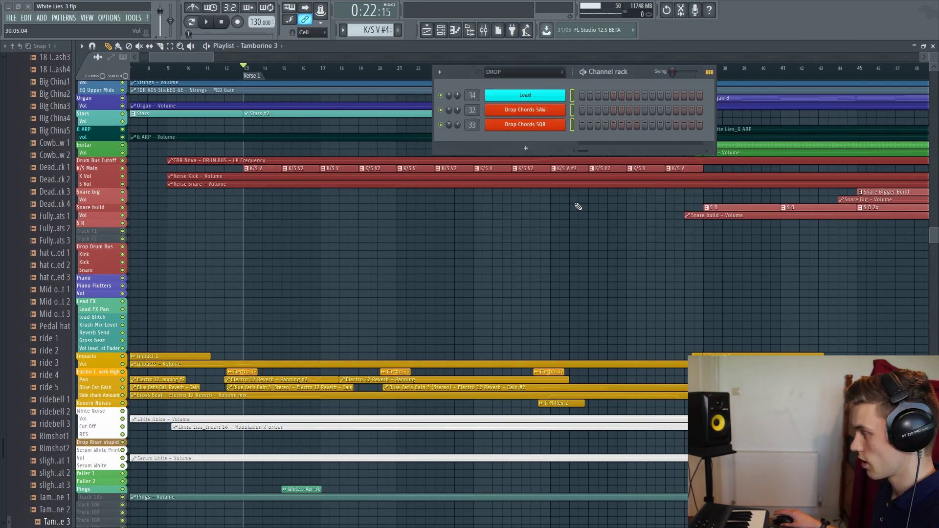
pyautogui.click(533, 72)
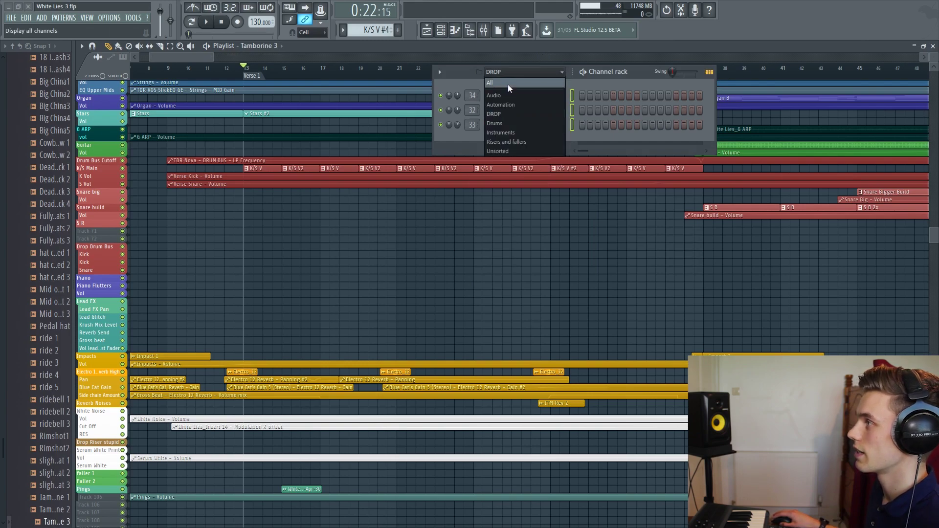
pyautogui.click(508, 83)
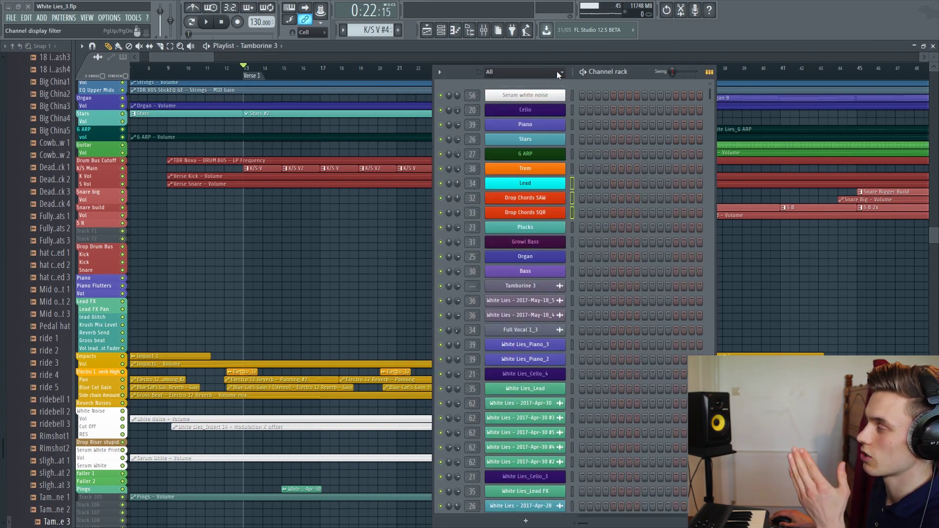
pyautogui.click(560, 73)
pyautogui.click(521, 115)
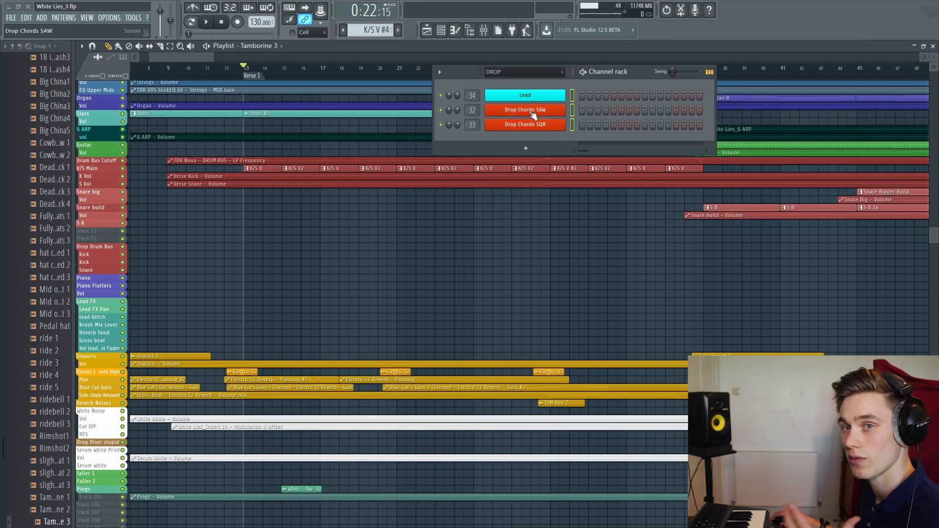
pyautogui.click(549, 73)
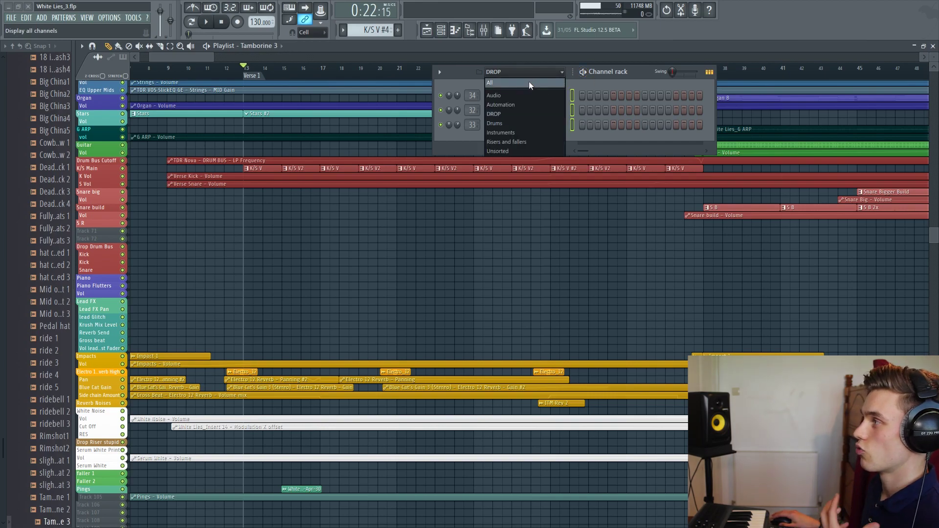
pyautogui.click(529, 82)
# - Scroll through all channels, then filter the Channel rack to Instruments only
pyautogui.scroll(-5, 567, 198)
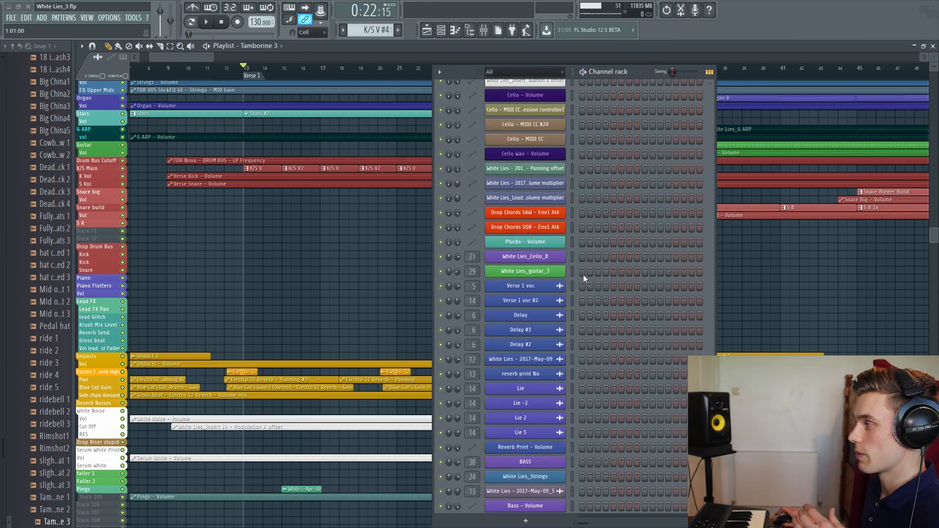
pyautogui.scroll(-15, 583, 276)
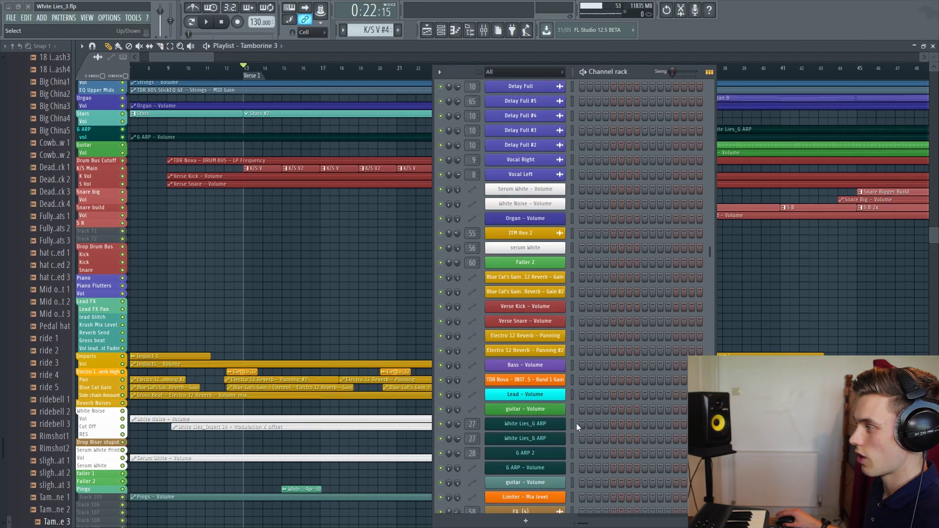
pyautogui.scroll(-5, 576, 423)
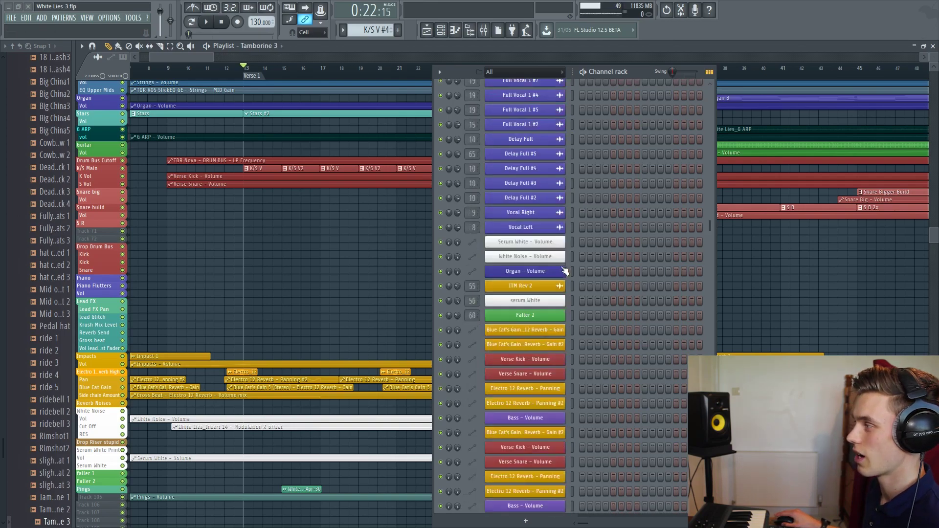
pyautogui.scroll(15, 564, 273)
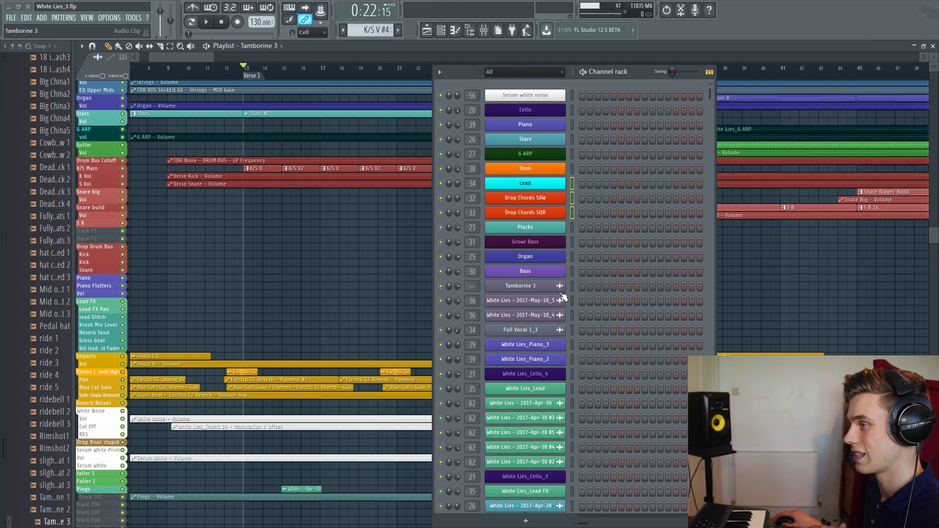
pyautogui.scroll(-6, 562, 299)
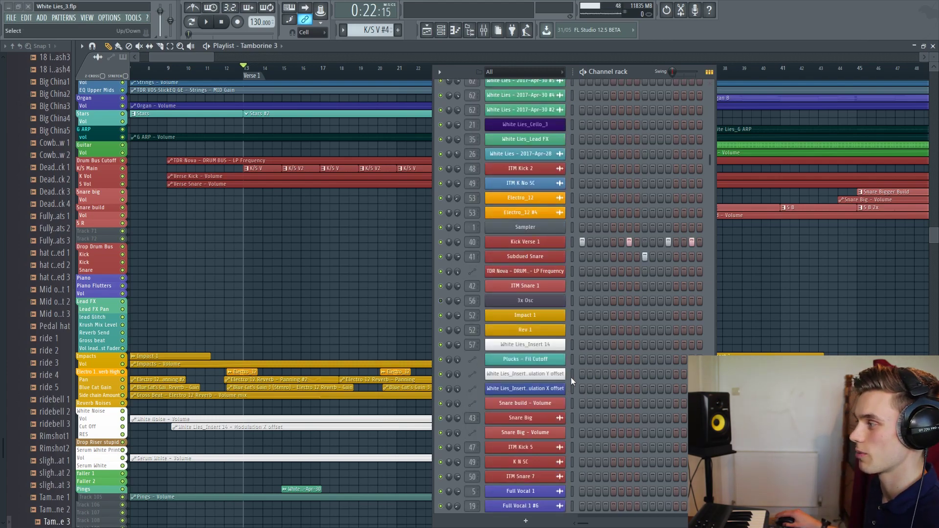
pyautogui.scroll(5, 573, 342)
pyautogui.click(523, 72)
pyautogui.click(499, 105)
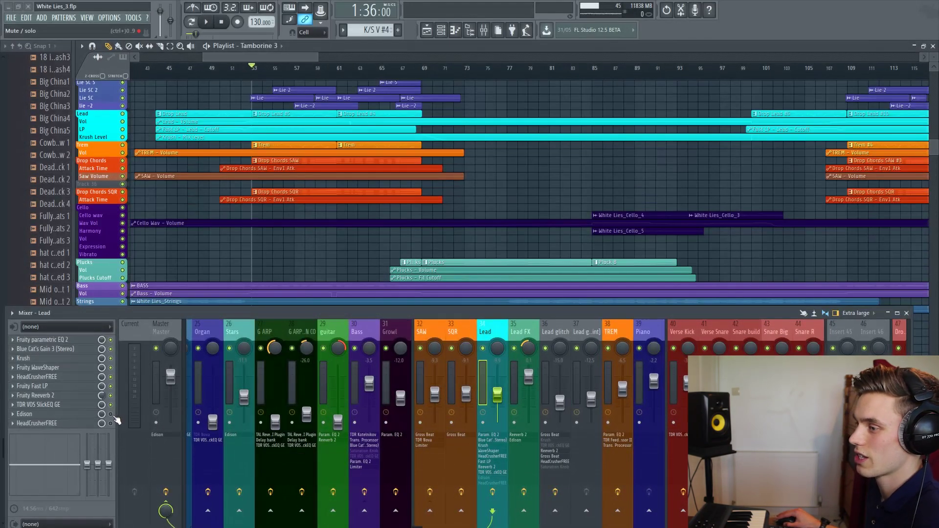
# - Open Edison on the Lead insert, clear it, and record a new lead take during playback
pyautogui.click(59, 414)
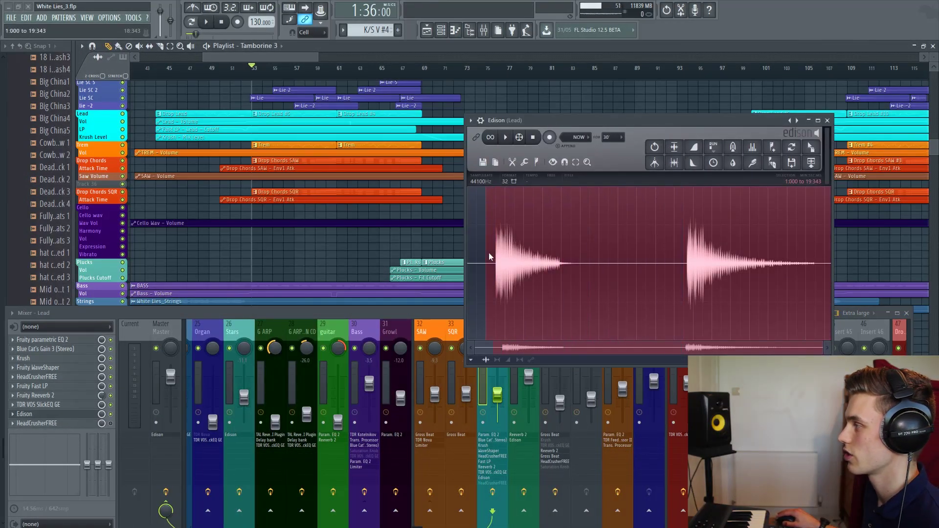
pyautogui.press('Delete')
pyautogui.click(549, 138)
pyautogui.click(207, 23)
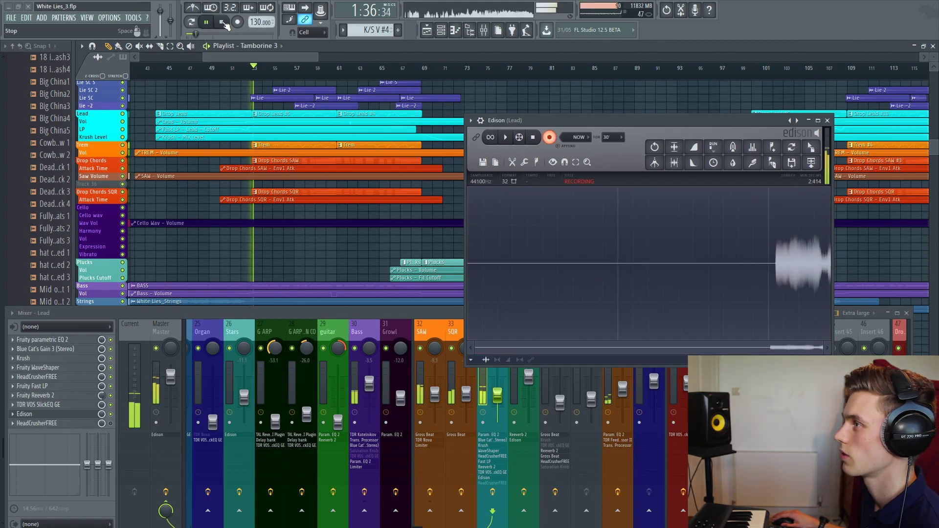
pyautogui.click(549, 138)
# - Crop the lead take to its main phrase, about 0.906 s long, and select it all
pyautogui.press('space')
pyautogui.moveTo(621, 257); pyautogui.dragTo(704, 272)
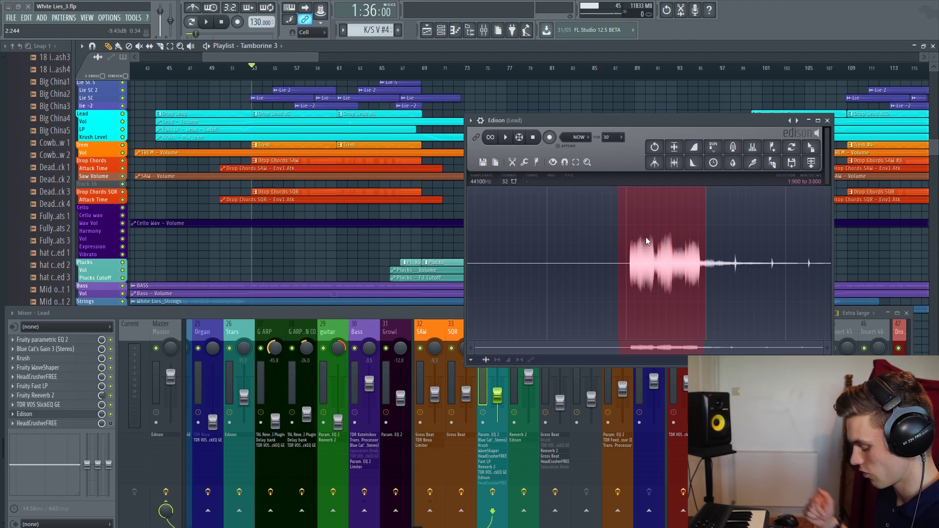
pyautogui.hotkey('ctrl', 'Delete')
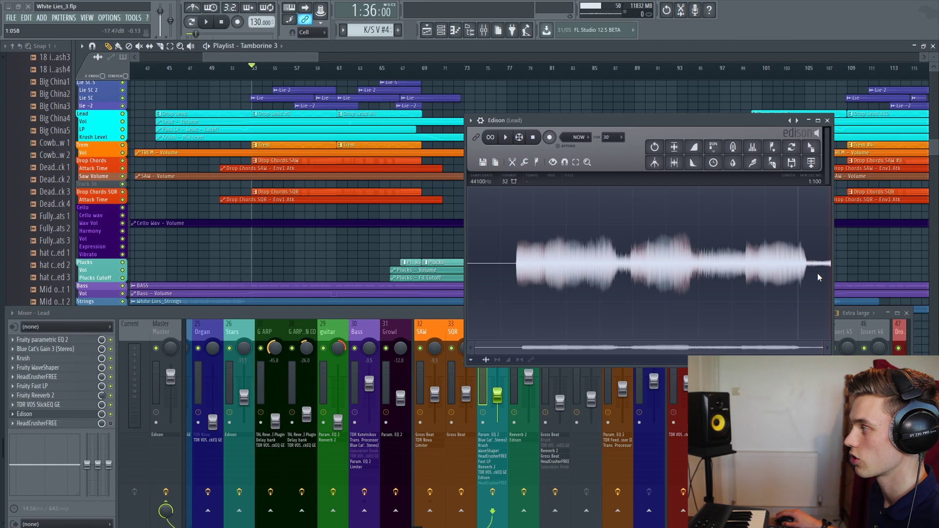
pyautogui.moveTo(817, 273); pyautogui.dragTo(707, 285)
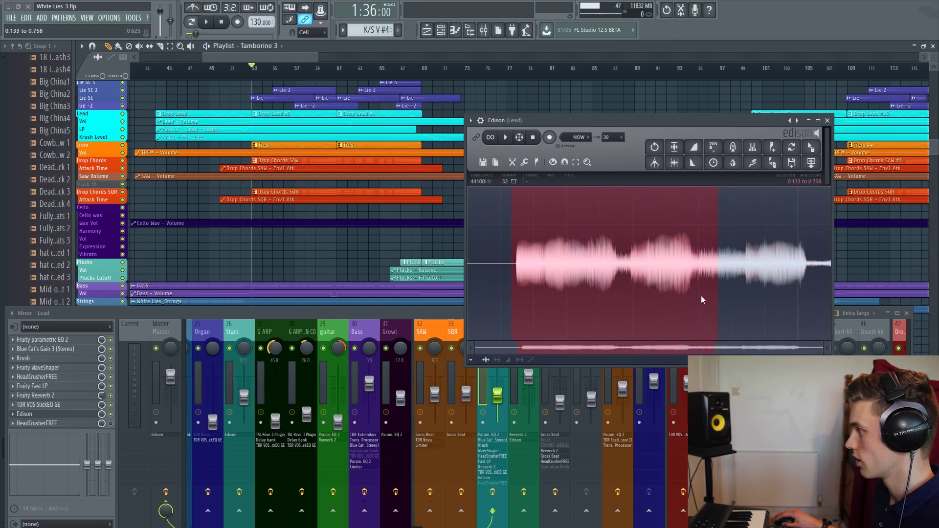
pyautogui.moveTo(796, 278); pyautogui.dragTo(810, 275)
pyautogui.hotkey('ctrl', 'Delete')
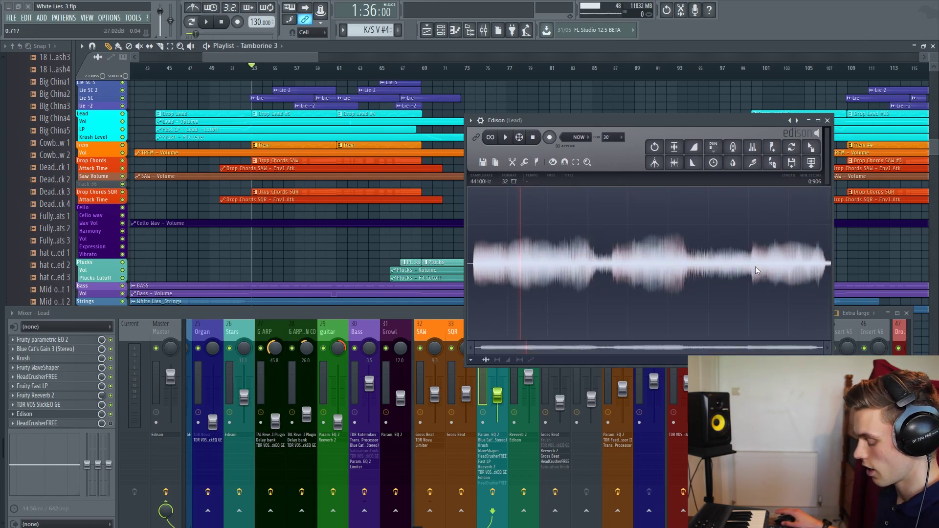
pyautogui.hotkey('ctrl', 'a')
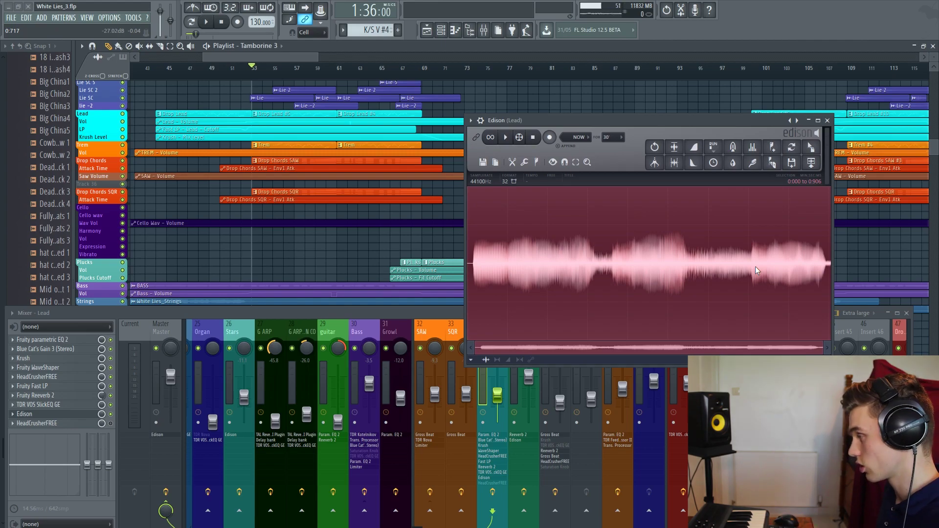
# - Apply Alt+L to the whole take in Edison and play back the result
pyautogui.hotkey('alt', 'l')
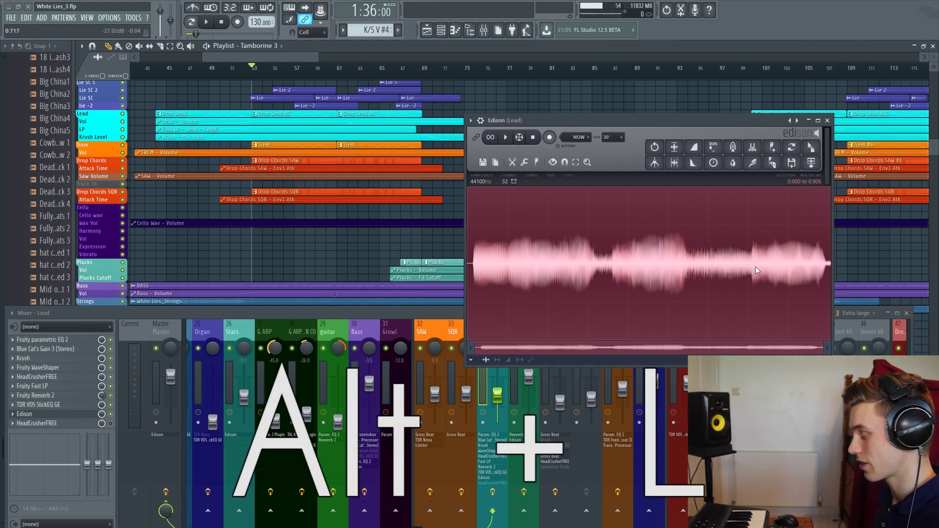
pyautogui.press('space')
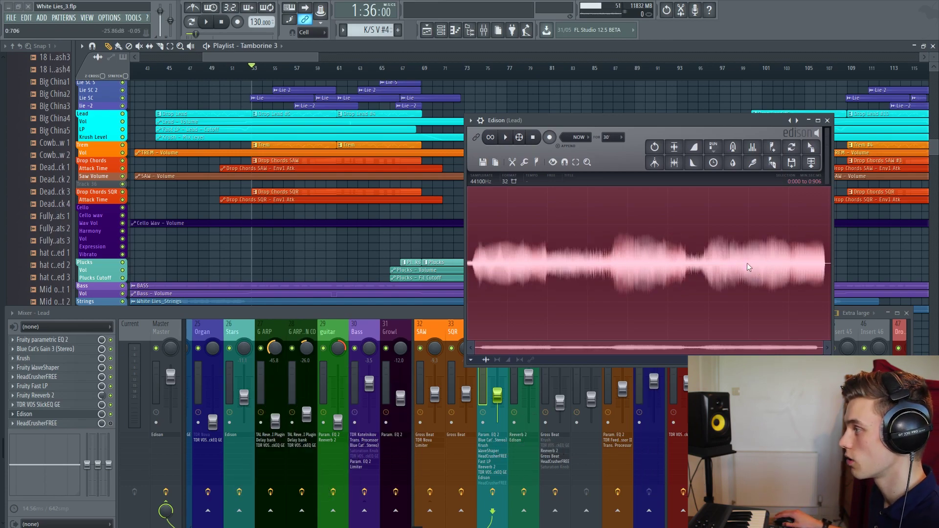
pyautogui.press('space')
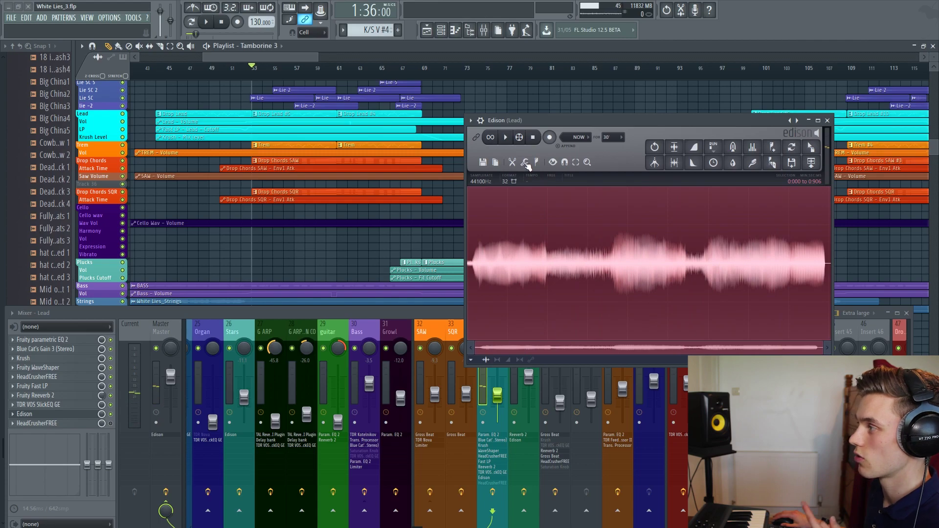
# - Select the take from 0 to 0.900 and open Convolution reverb with the Default impulse
pyautogui.click(526, 162)
pyautogui.press('Escape')
pyautogui.click(526, 162)
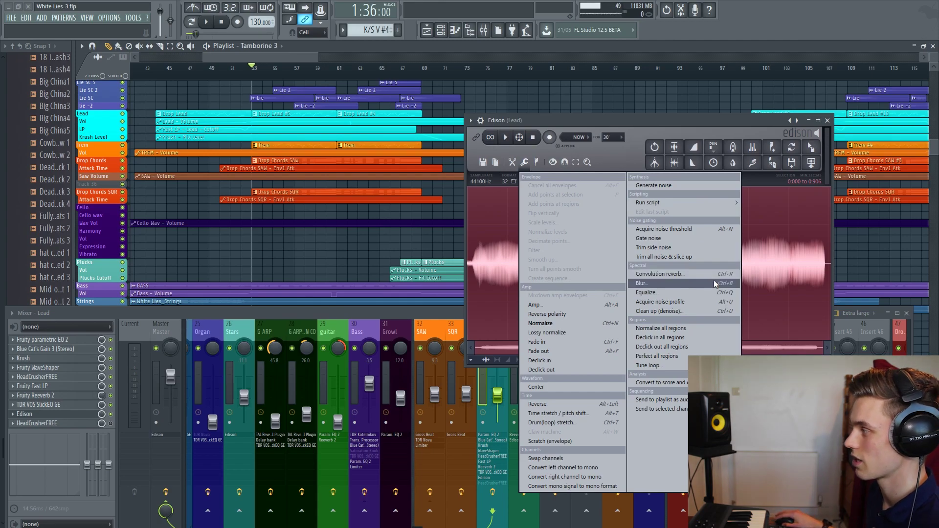
pyautogui.click(783, 243)
pyautogui.moveTo(792, 237); pyautogui.dragTo(829, 239)
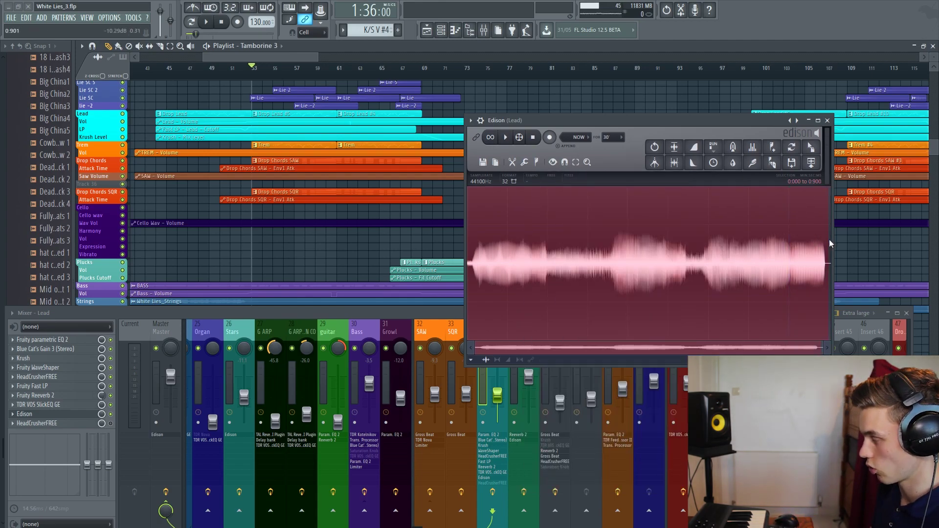
pyautogui.hotkey('alt', 'v')
pyautogui.moveTo(295, 93); pyautogui.dragTo(327, 84)
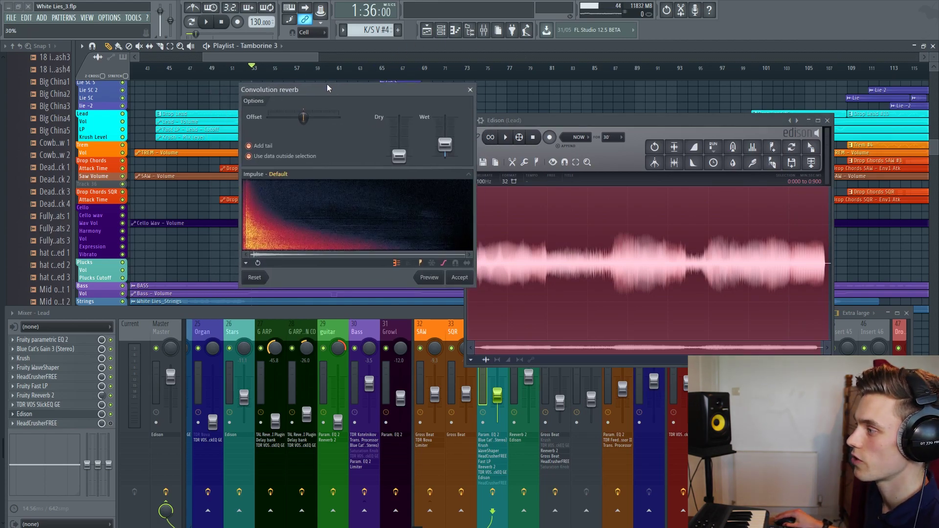
# - Preview the reverb, set wet to full and dry all the way down, then accept it
pyautogui.click(430, 278)
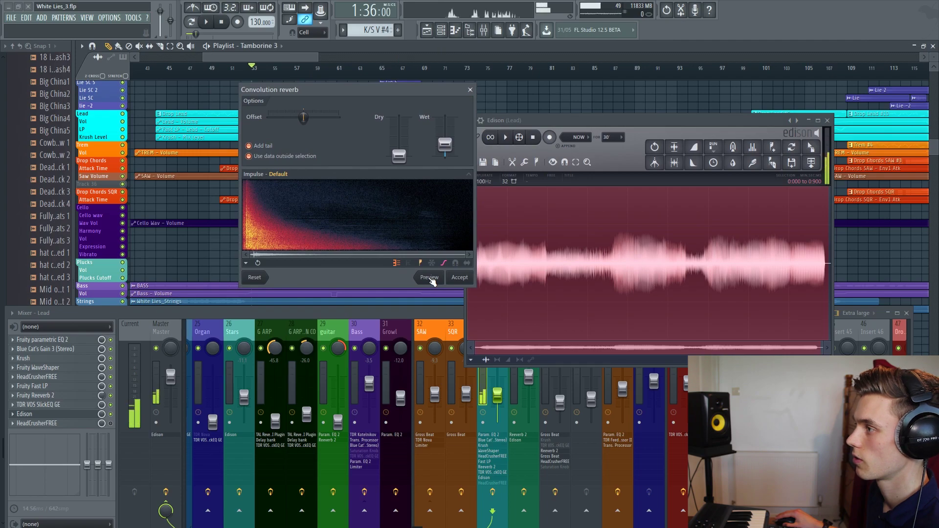
pyautogui.moveTo(445, 144); pyautogui.dragTo(445, 124)
pyautogui.click(430, 278)
pyautogui.click(429, 277)
pyautogui.moveTo(410, 152); pyautogui.dragTo(410, 162)
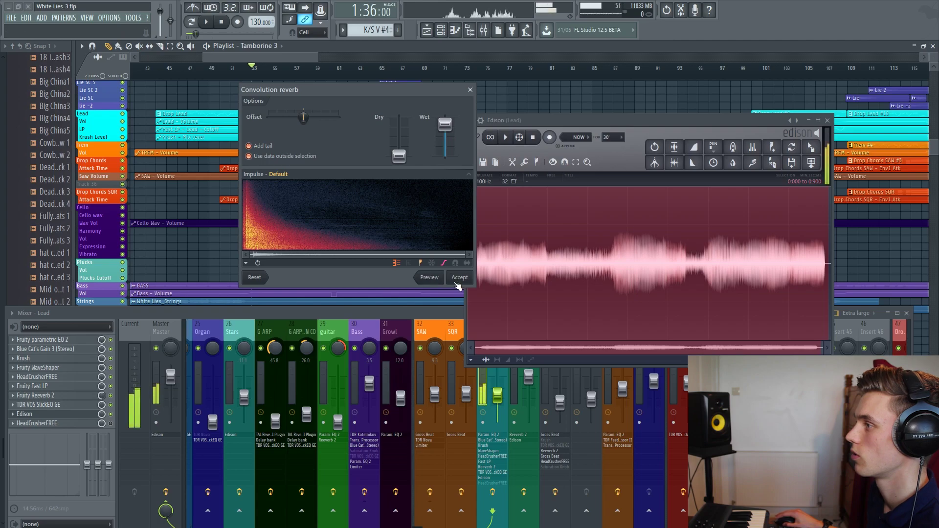
pyautogui.click(458, 278)
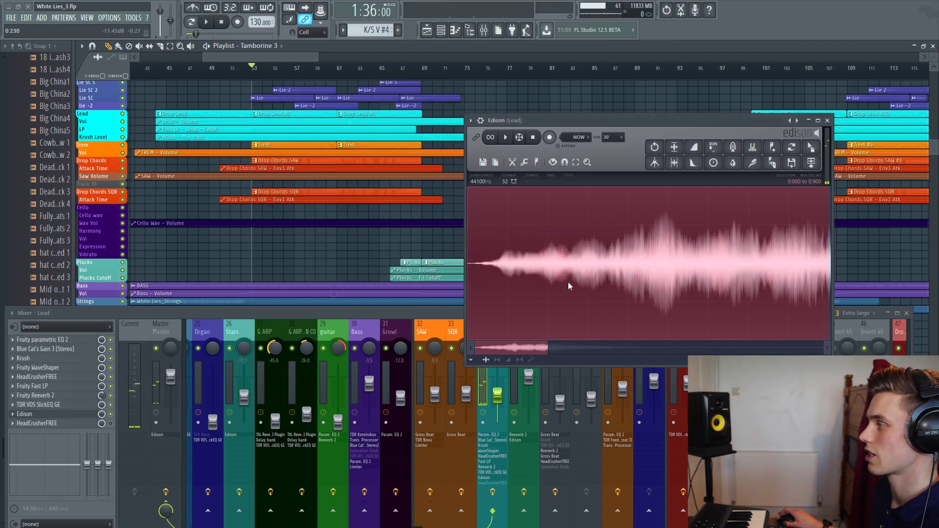
# - Select the reverbed audio from its tail and drag it into the playlist
pyautogui.moveTo(469, 267); pyautogui.dragTo(612, 265)
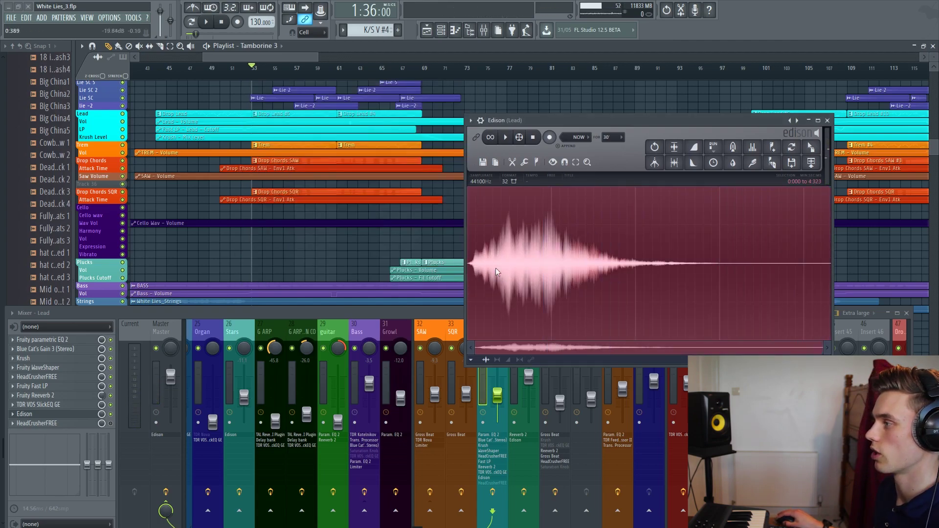
pyautogui.moveTo(548, 258); pyautogui.dragTo(557, 264)
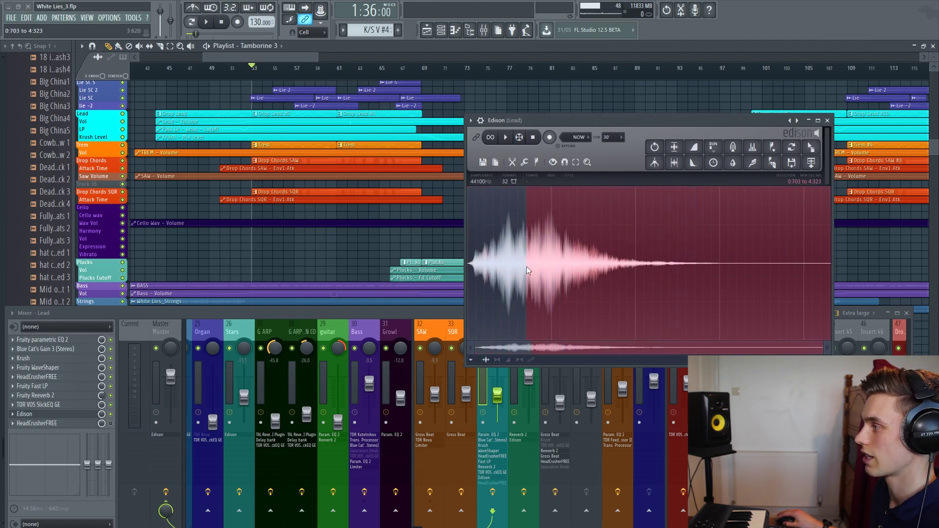
pyautogui.moveTo(810, 162); pyautogui.dragTo(242, 240)
pyautogui.scroll(3, 237, 114)
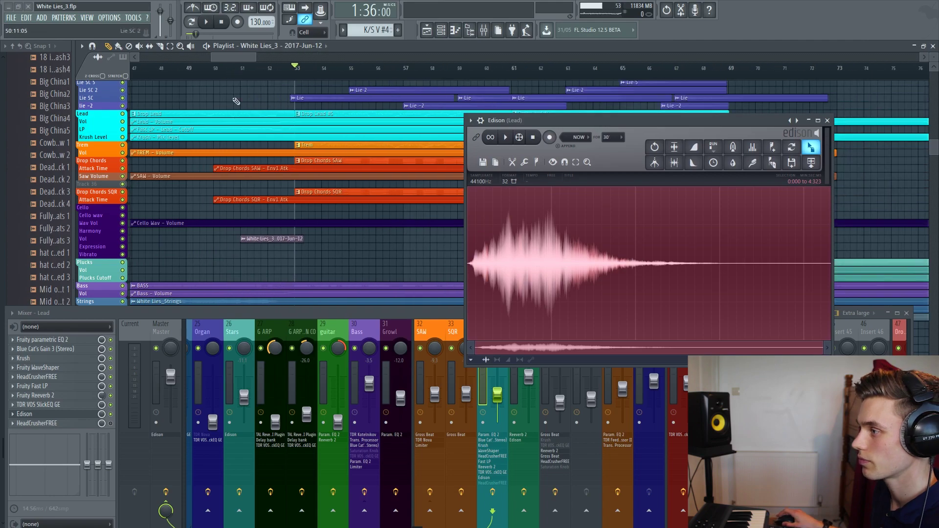
pyautogui.scroll(3, 270, 252)
pyautogui.click(112, 161)
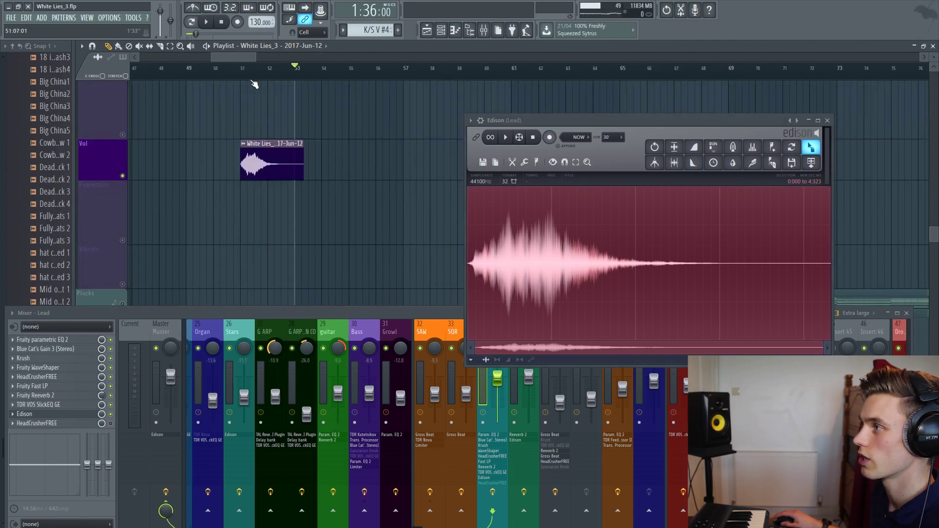
# - Reverse the new audio clip into a riser and play it back
pyautogui.doubleClick(271, 155)
pyautogui.click(229, 241)
pyautogui.click(352, 127)
pyautogui.scroll(2, 176, 74)
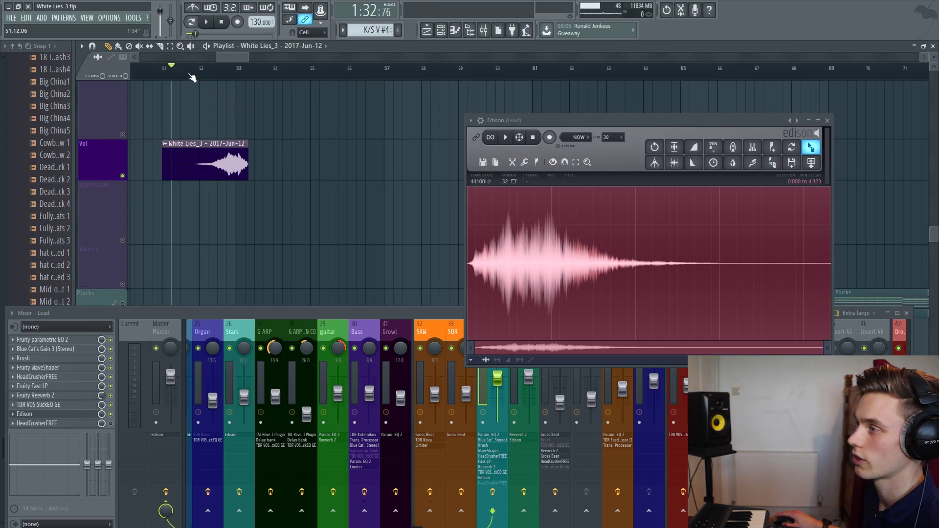
pyautogui.press('space')
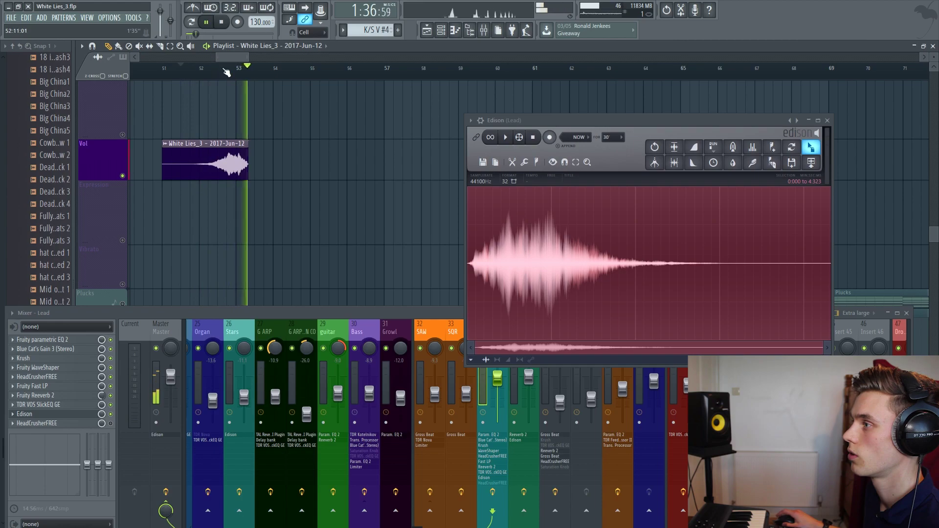
pyautogui.scroll(3, 225, 72)
pyautogui.press('space')
# - Trim the riser's end, set its declicking to Smooth (bleeding), and play from bar 52
pyautogui.moveTo(283, 149); pyautogui.dragTo(236, 149)
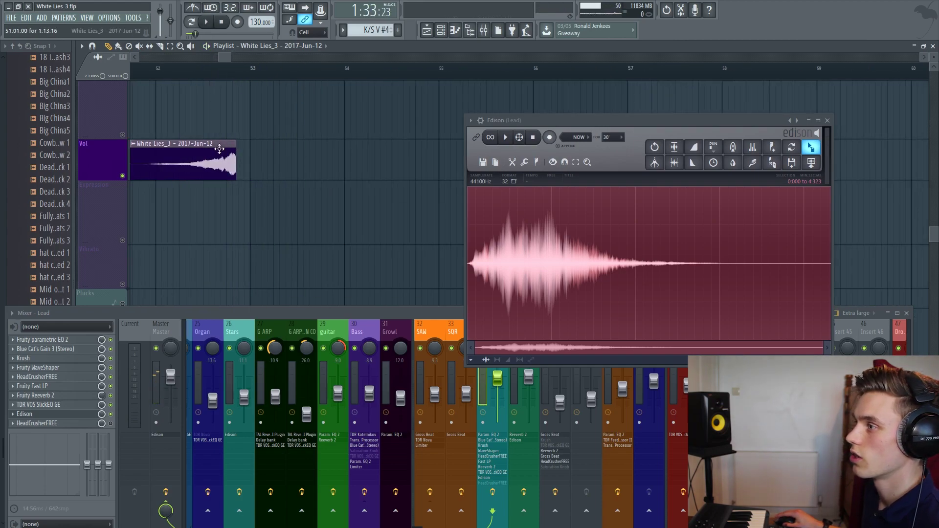
pyautogui.doubleClick(219, 150)
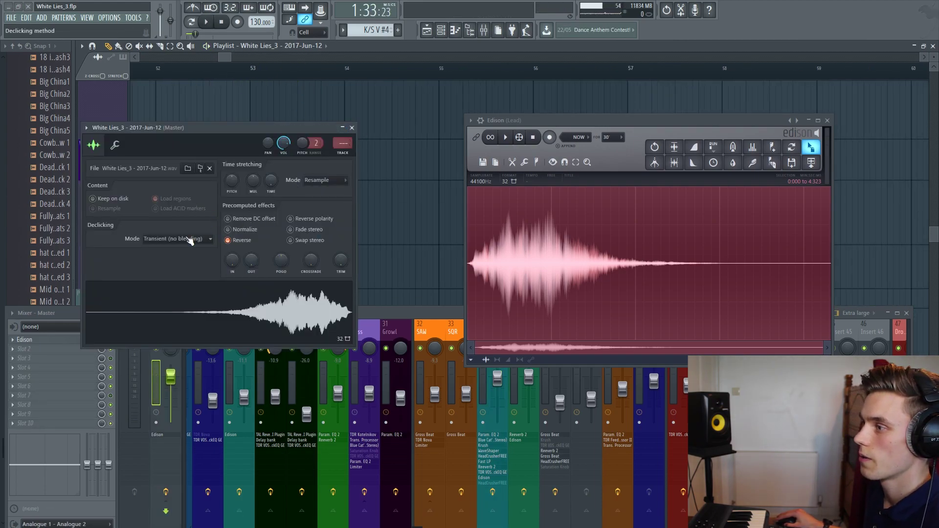
pyautogui.click(188, 239)
pyautogui.click(178, 287)
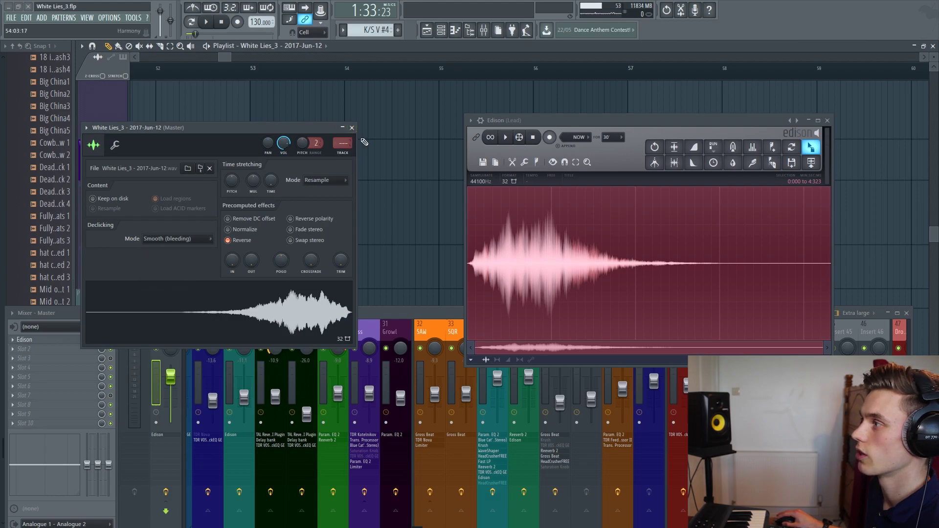
pyautogui.click(352, 128)
pyautogui.press('space')
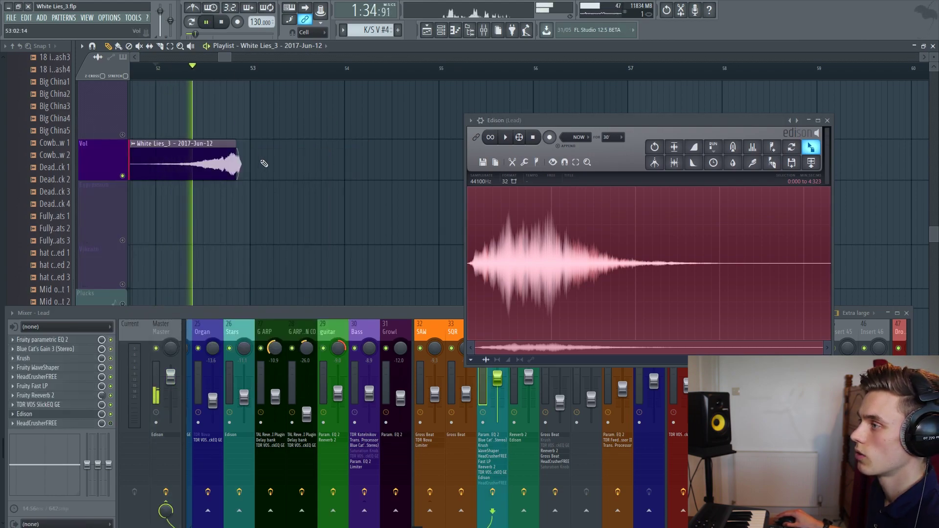
pyautogui.press('space')
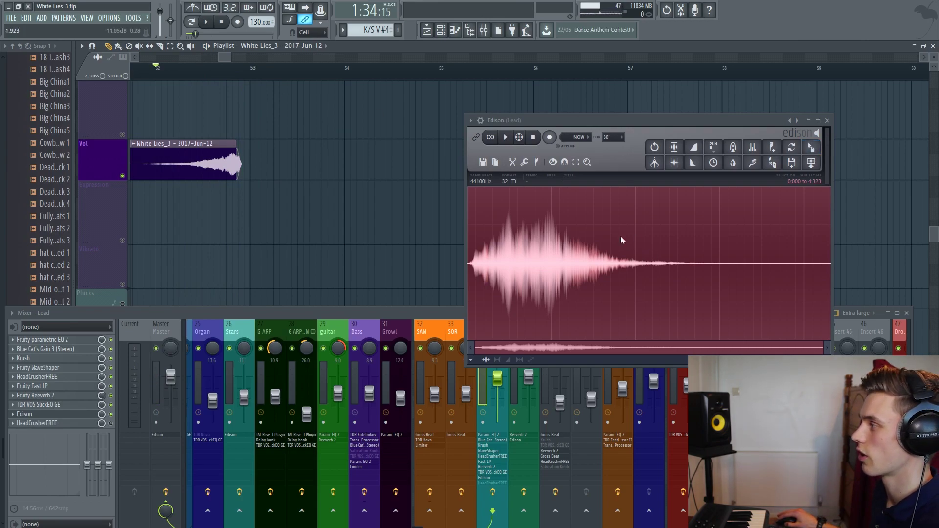
pyautogui.moveTo(470, 252); pyautogui.dragTo(519, 252)
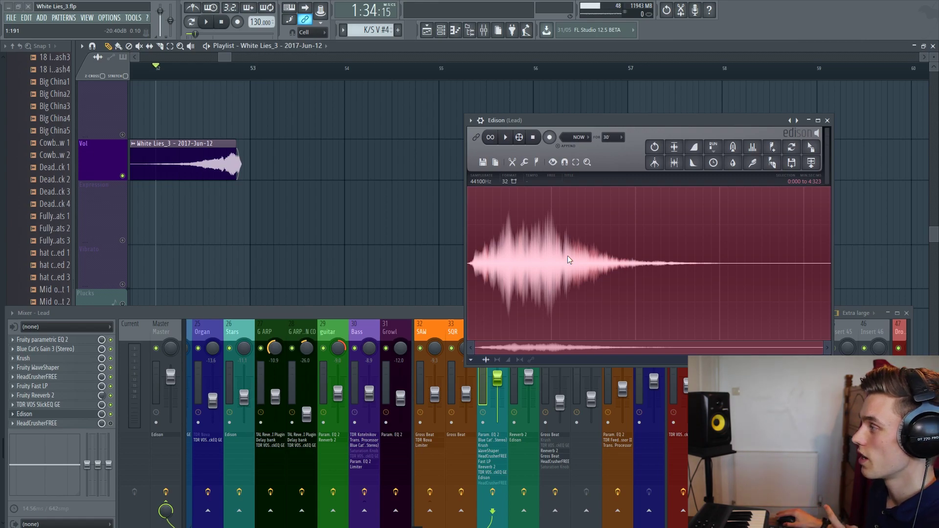
# - Record a short take into Edison immediately using the Now mode
pyautogui.click(577, 137)
pyautogui.click(577, 137)
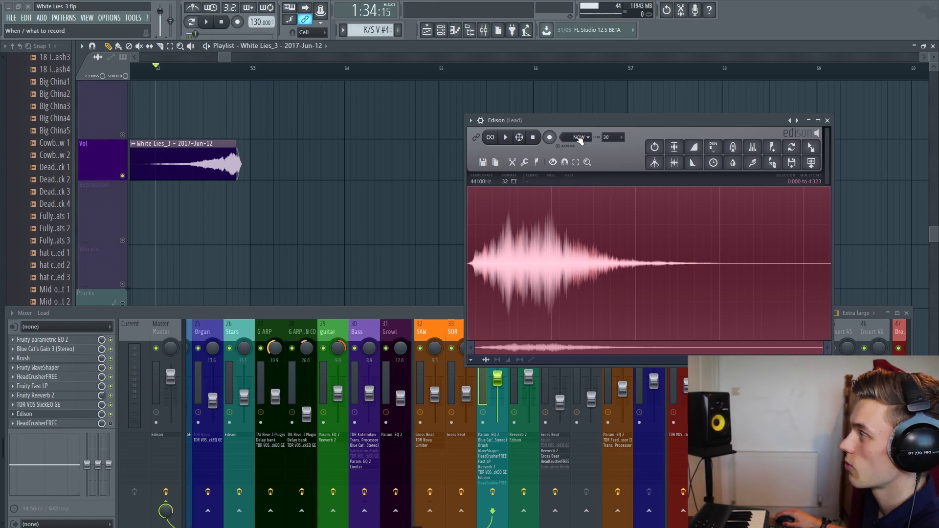
pyautogui.click(550, 137)
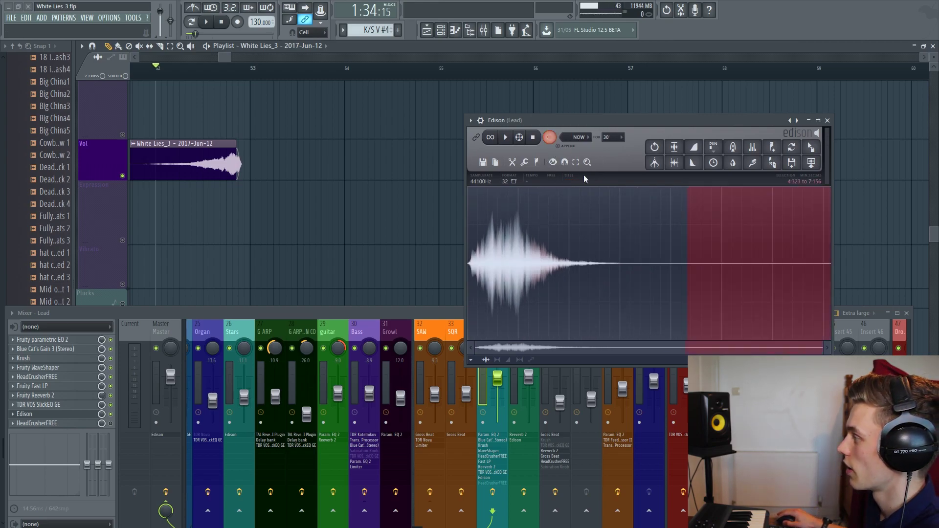
pyautogui.press('space')
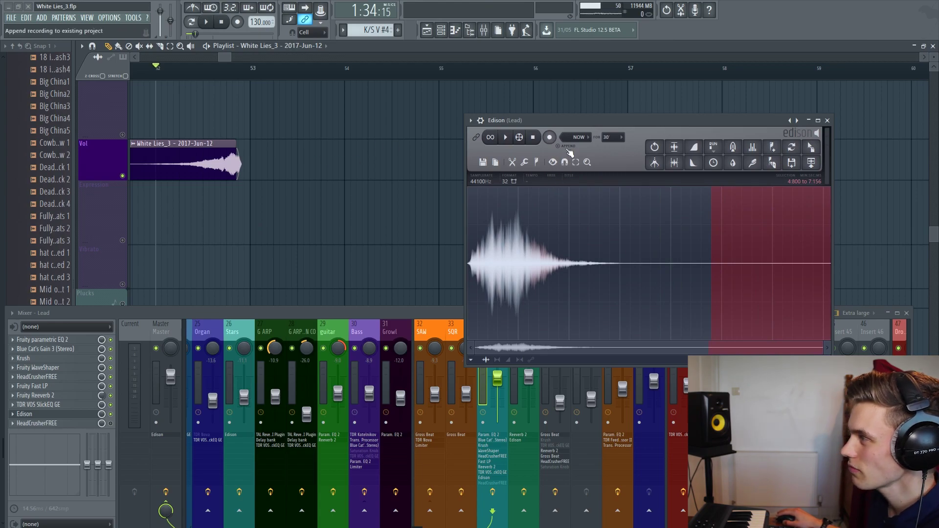
# - Record into Edison in On Play mode over a bars 52–55 time selection
pyautogui.click(587, 138)
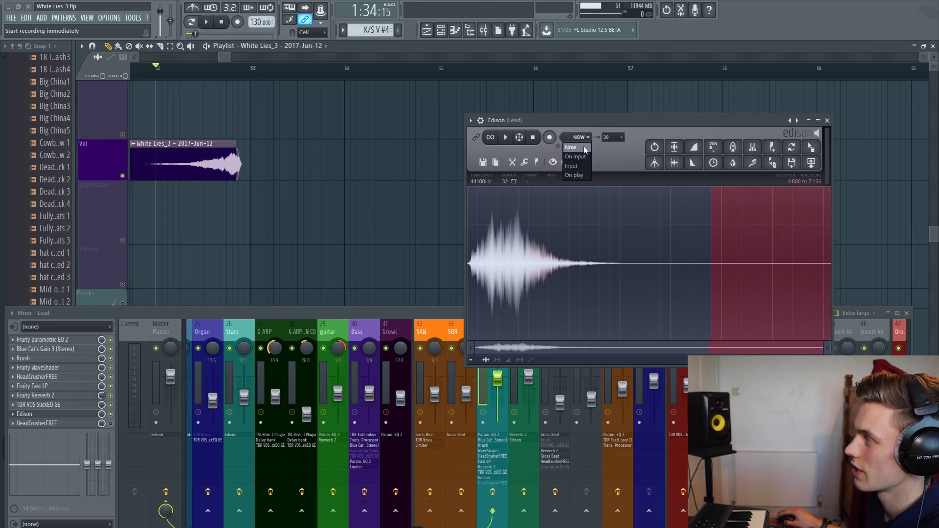
pyautogui.click(576, 175)
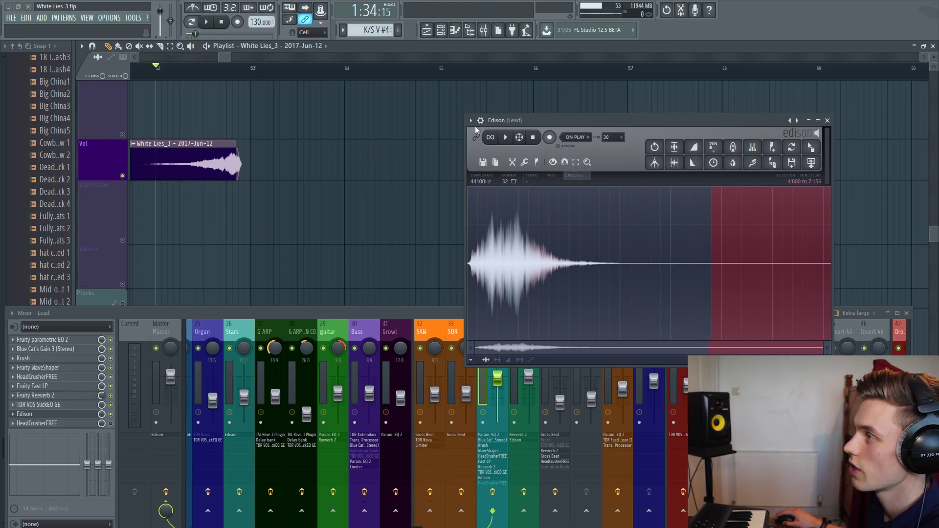
pyautogui.rightClick(159, 76)
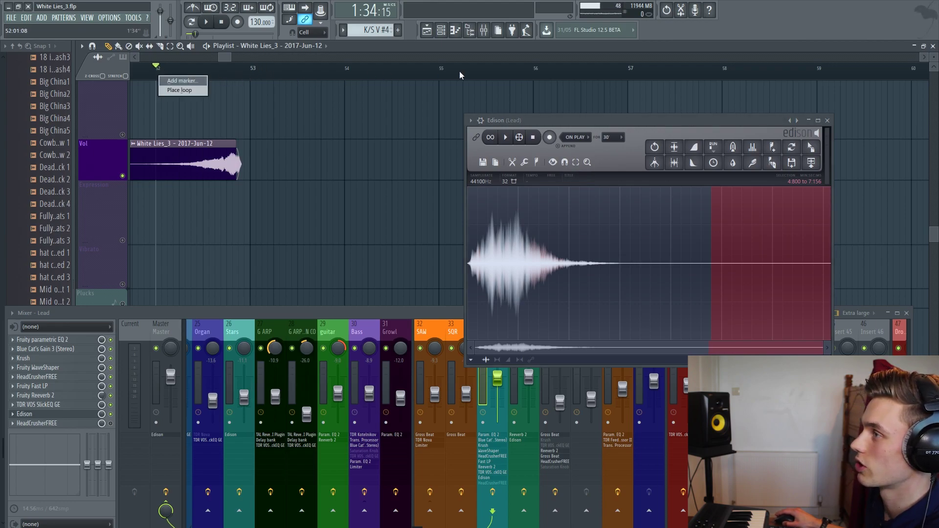
pyautogui.moveTo(460, 74); pyautogui.dragTo(134, 73)
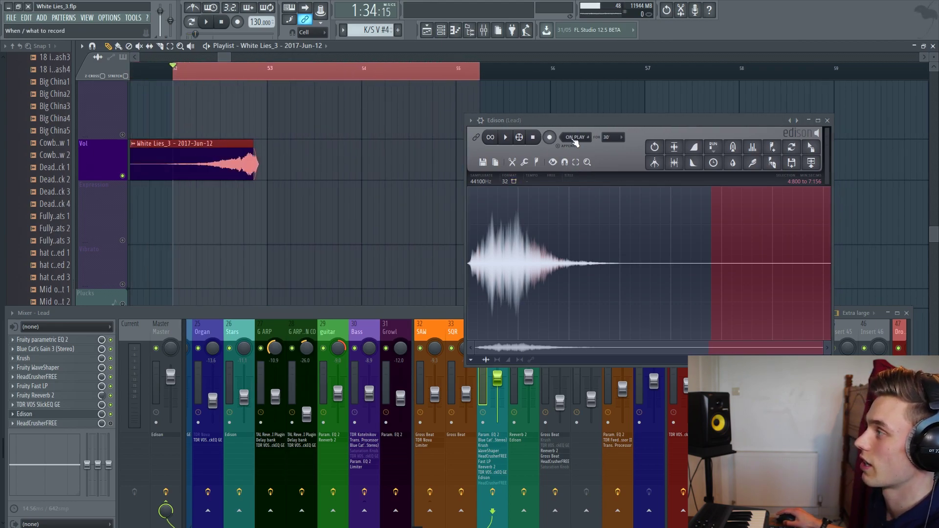
pyautogui.click(549, 138)
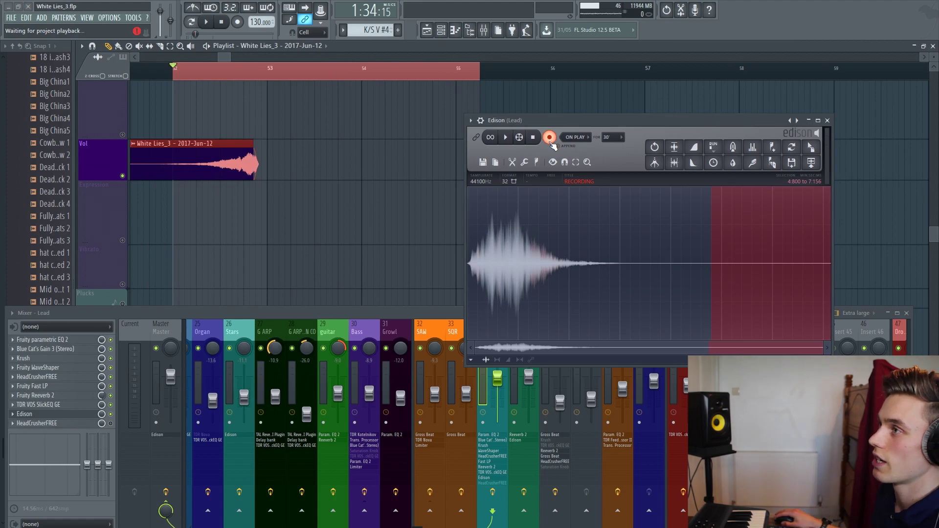
pyautogui.click(206, 23)
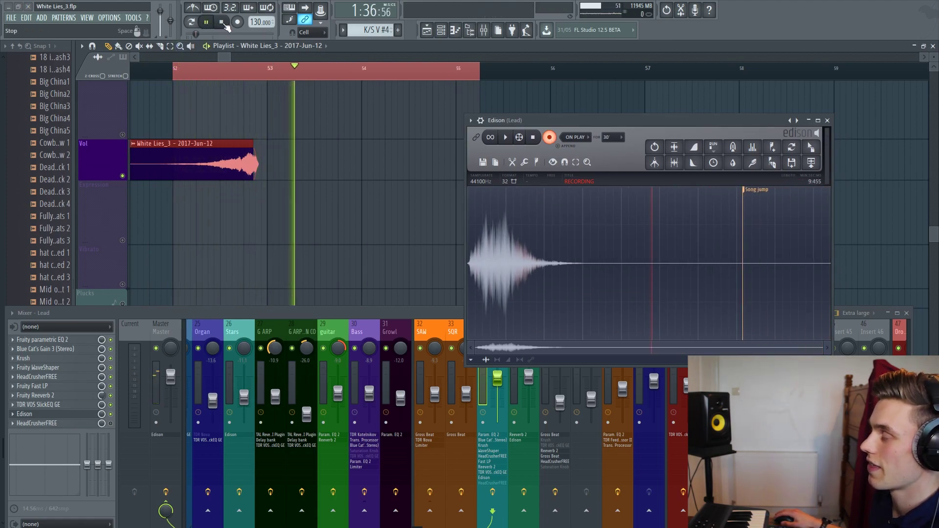
pyautogui.click(223, 23)
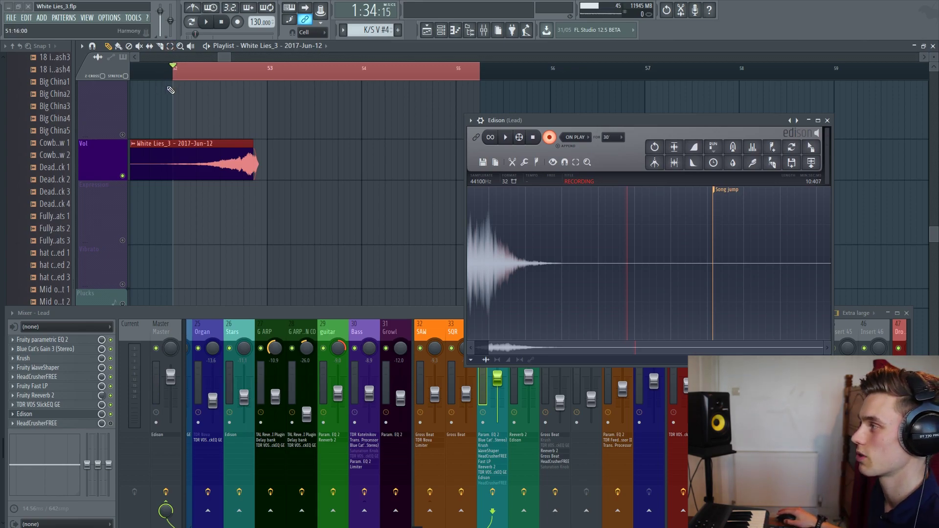
# - Set Edison's recording start mode back to Now
pyautogui.click(576, 137)
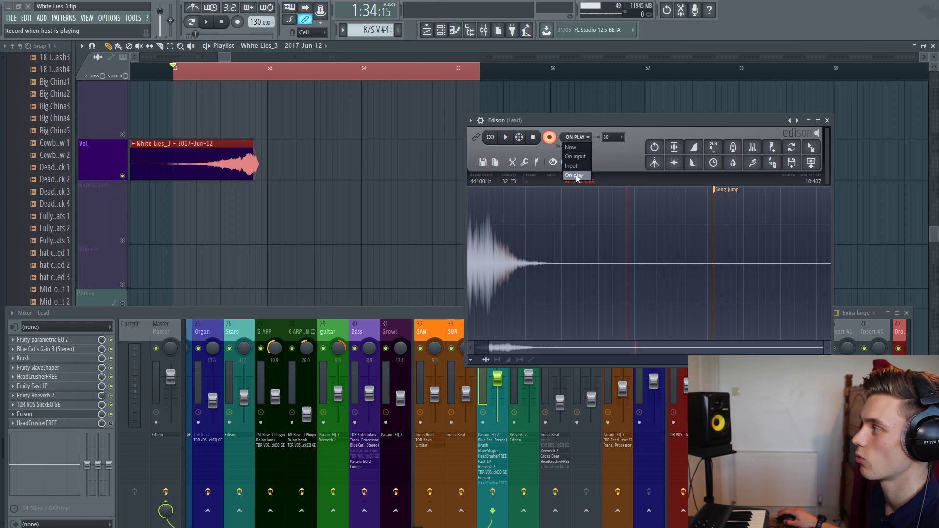
pyautogui.click(570, 147)
pyautogui.click(577, 137)
pyautogui.click(570, 147)
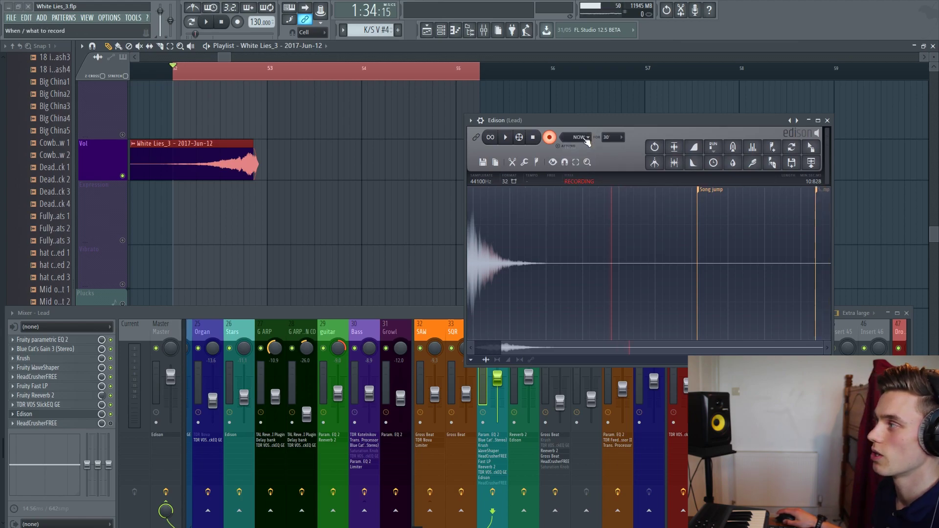
pyautogui.click(586, 138)
pyautogui.click(586, 137)
pyautogui.click(587, 138)
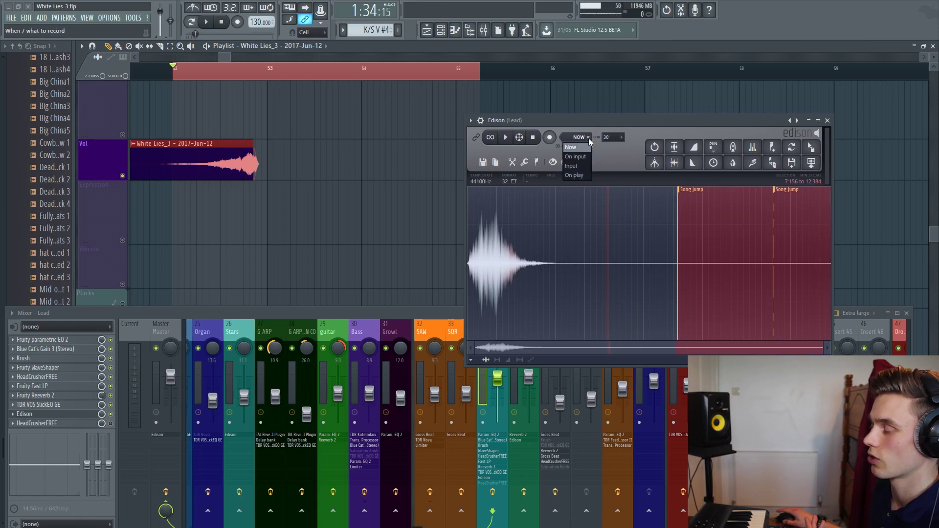
pyautogui.click(571, 147)
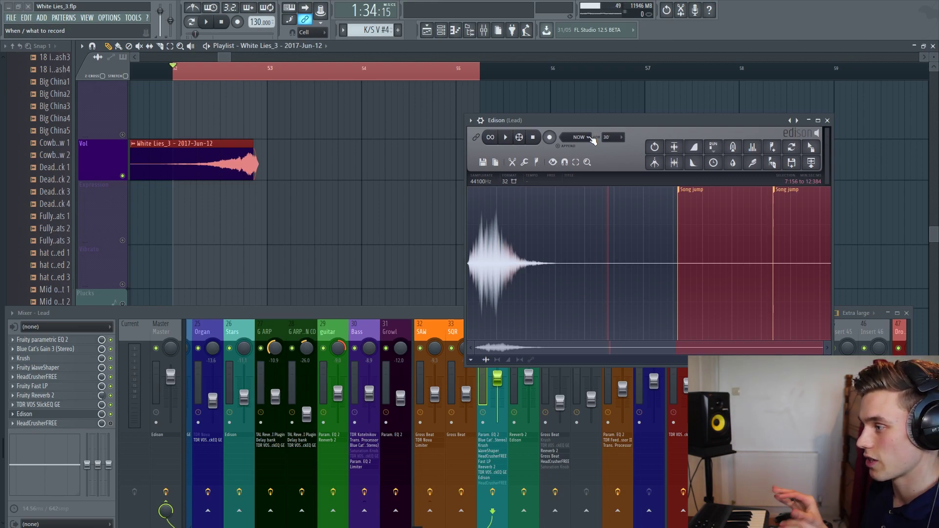
# - Close Edison and try the Compact and Wide mixer layouts before returning to Extra large
pyautogui.click(828, 120)
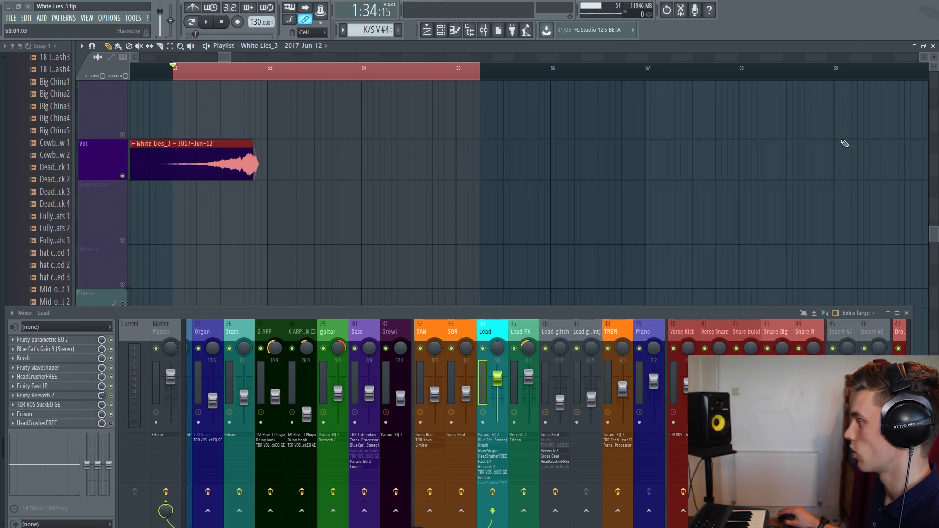
pyautogui.click(857, 313)
pyautogui.click(857, 325)
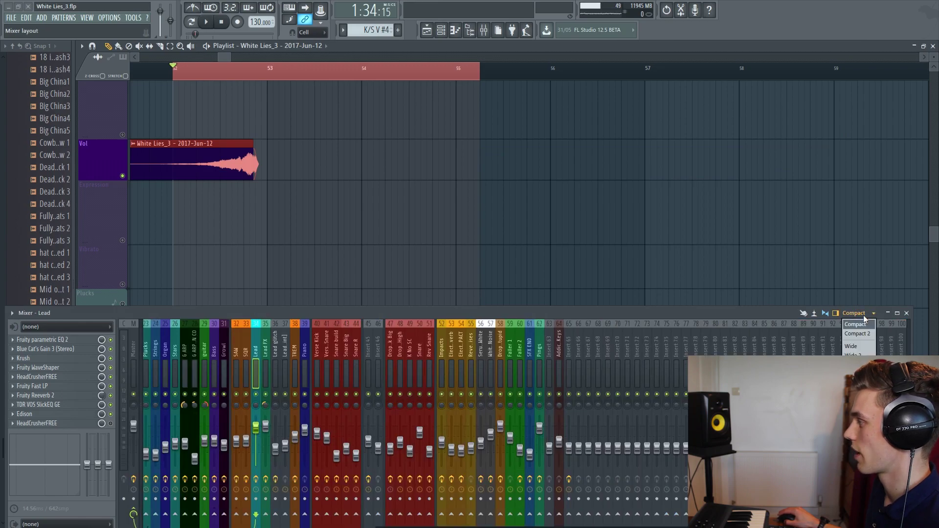
pyautogui.click(860, 346)
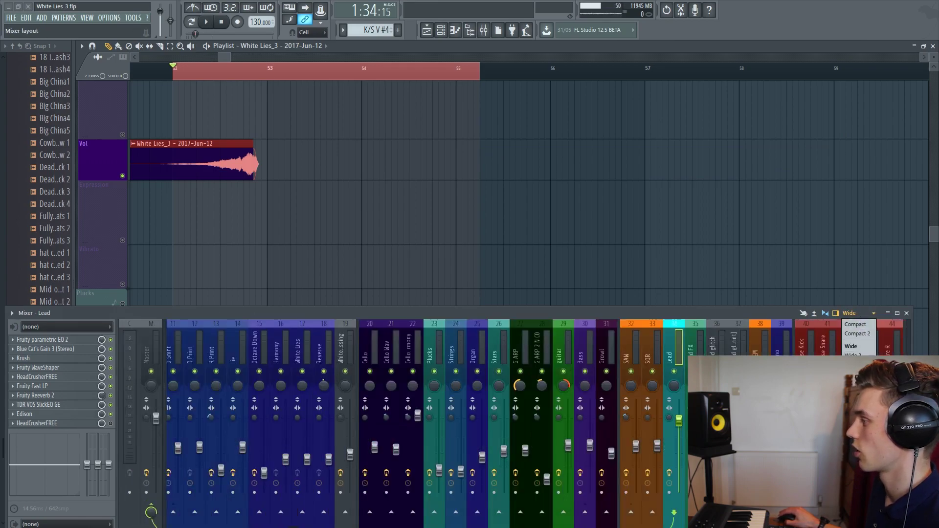
pyautogui.click(857, 365)
pyautogui.hscroll(3, 543, 326)
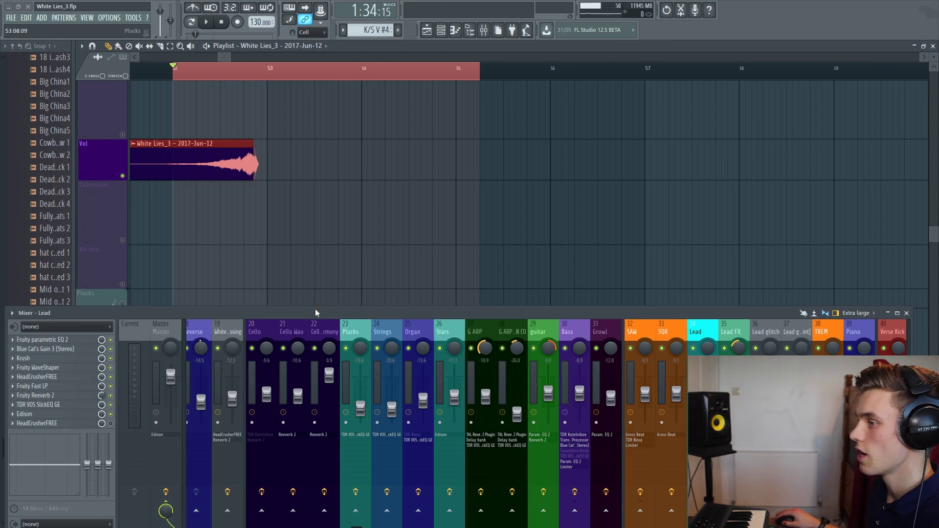
# - Move the mixer higher over the playlist and show the Master insert's effect slots
pyautogui.moveTo(315, 312); pyautogui.dragTo(318, 268)
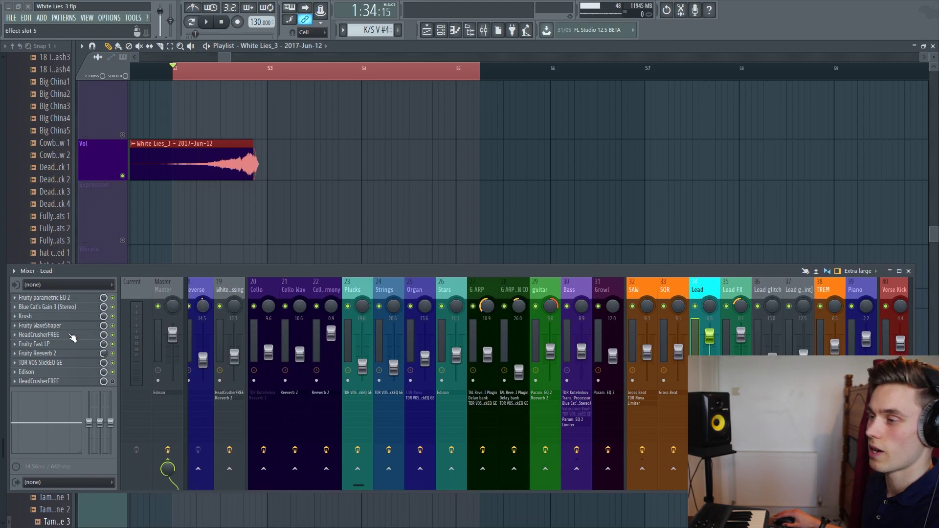
pyautogui.moveTo(90, 270); pyautogui.dragTo(108, 276)
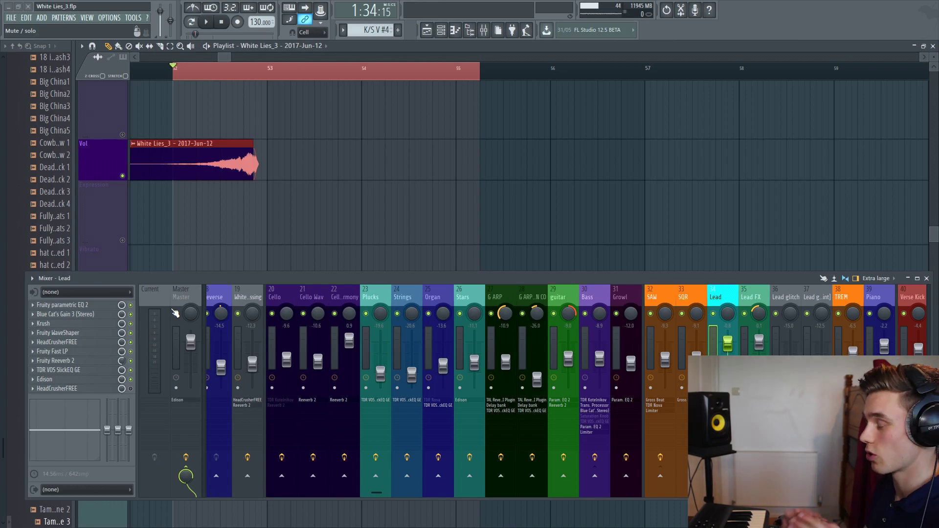
pyautogui.click(186, 299)
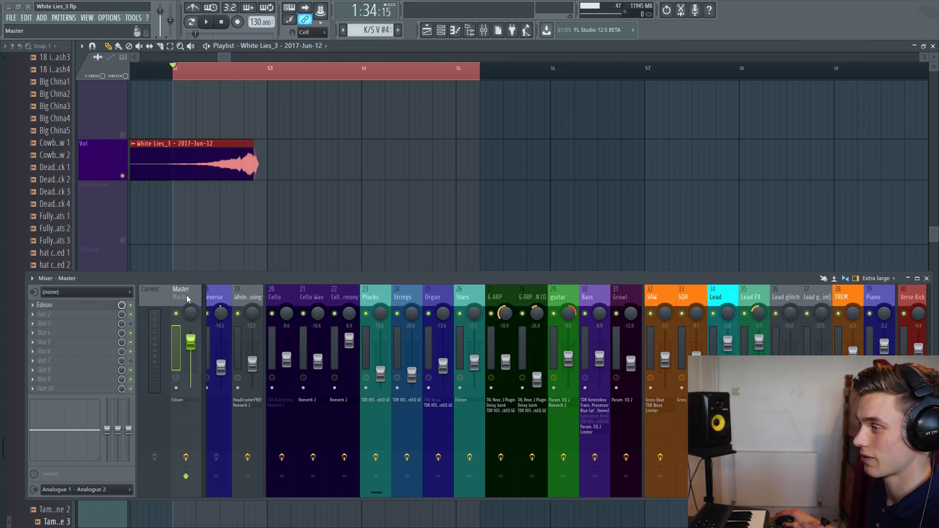
pyautogui.scroll(5, 227, 293)
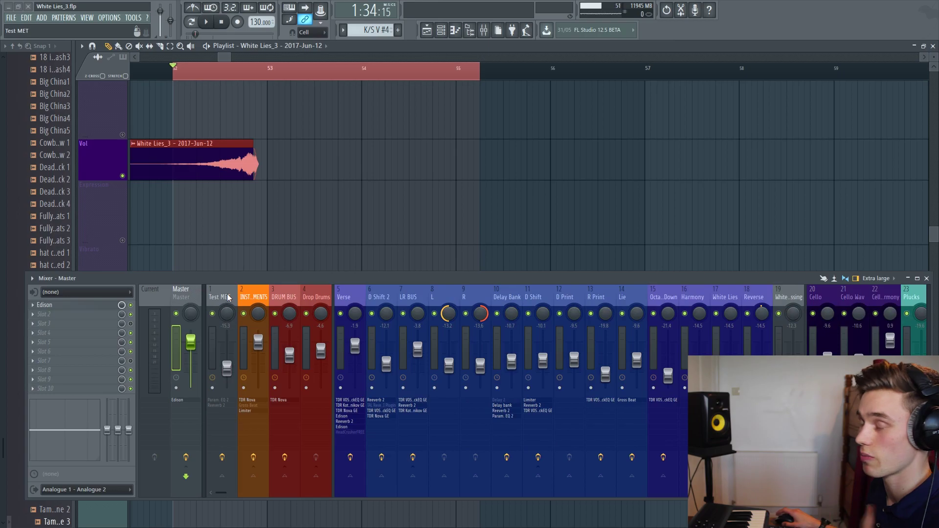